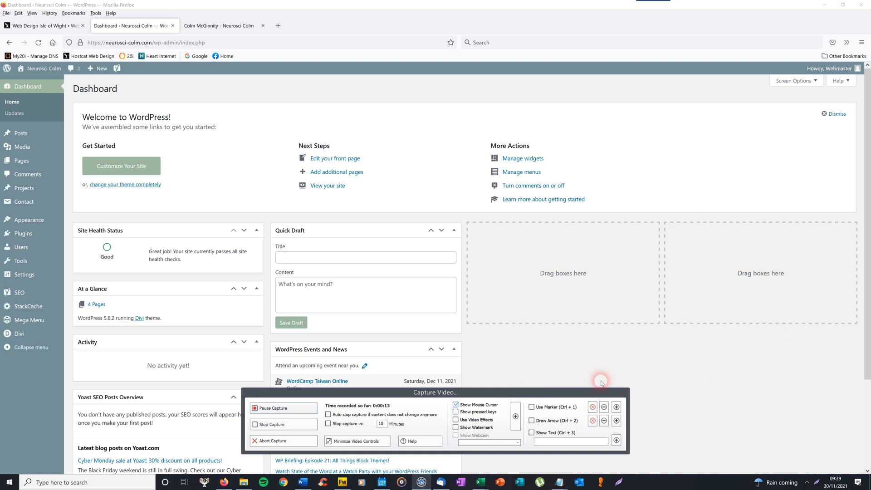
- Leave the dashboard for the browser tab showing the site's live front page with its Biography section
drag(509, 393, 743, 397)
drag(183, 170, 175, 151)
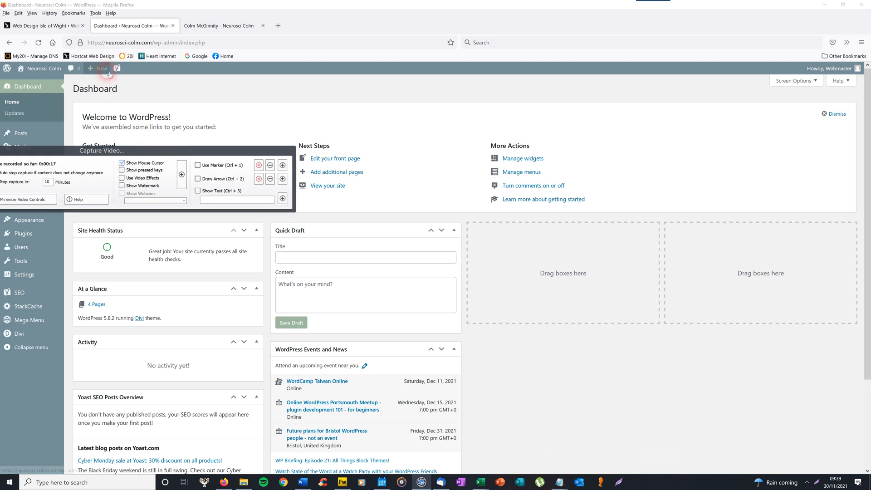
drag(136, 154, 696, 409)
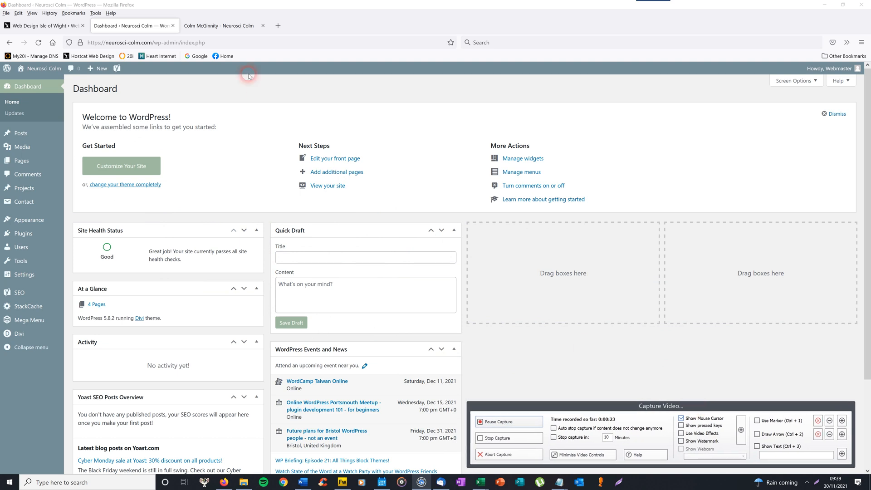
click(223, 28)
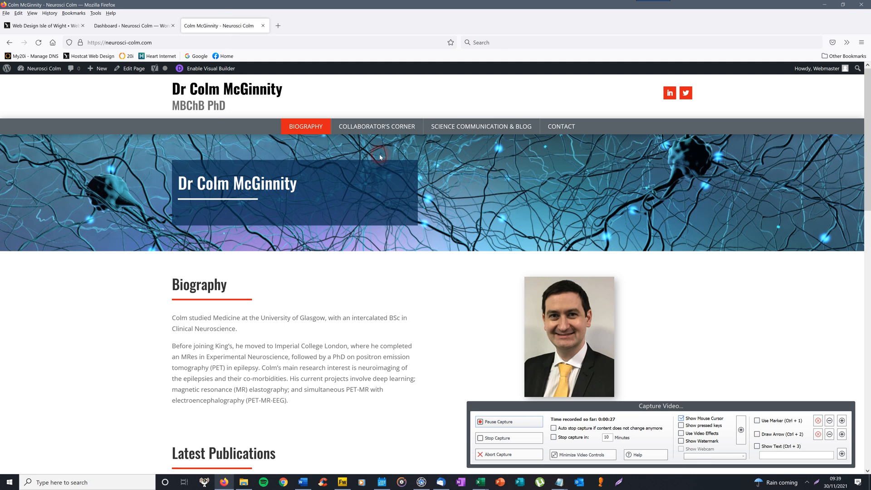
- Scroll the live front page down to Latest Publications and back, then return to the Dashboard tab
click(371, 128)
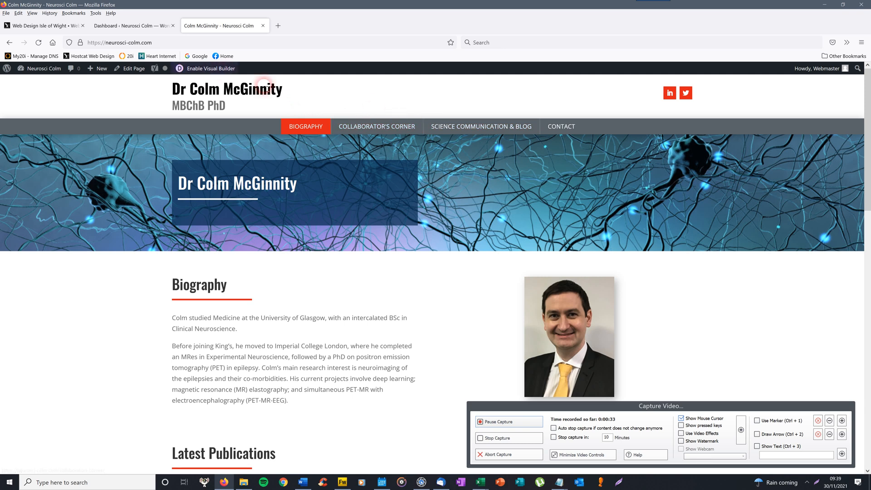
click(145, 30)
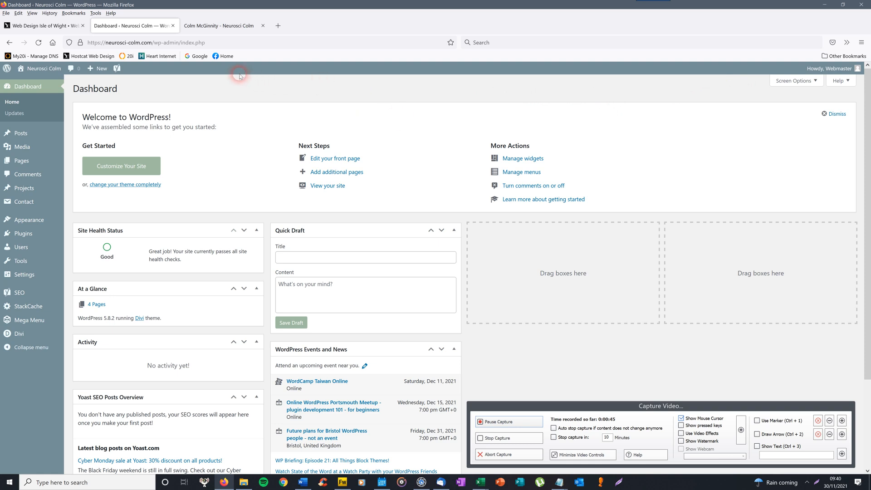
click(234, 24)
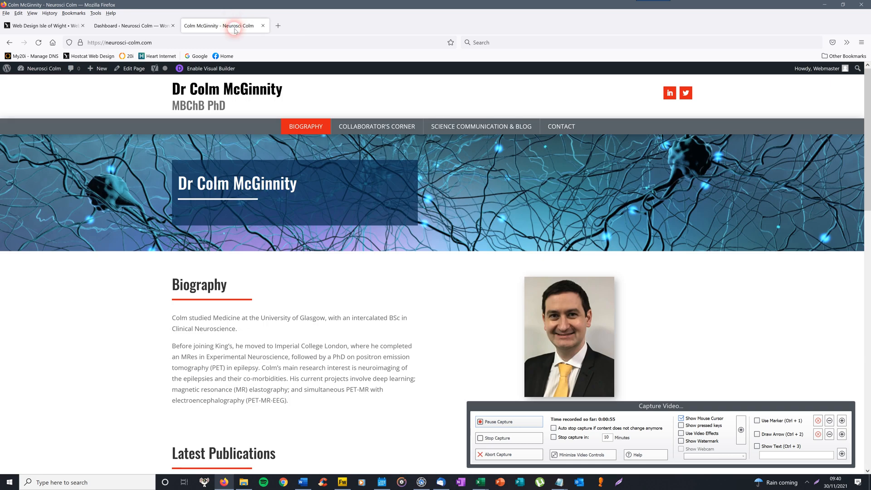
drag(866, 129, 869, 183)
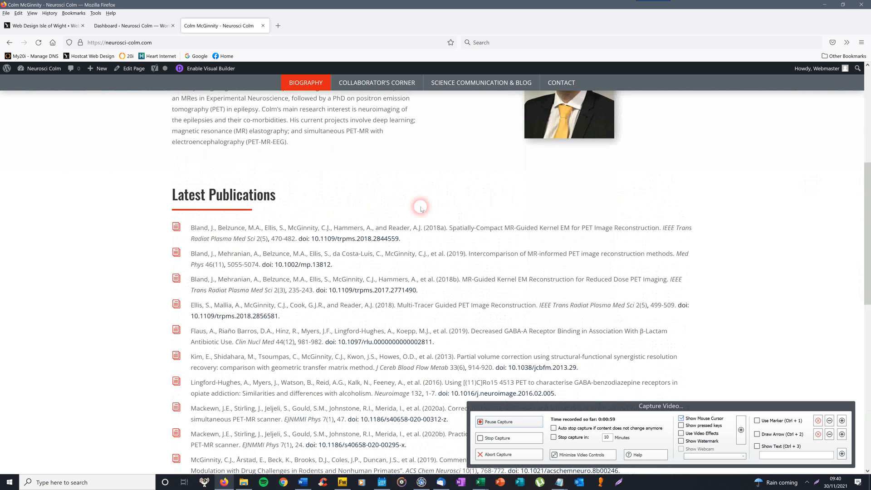
drag(867, 195, 865, 96)
click(127, 26)
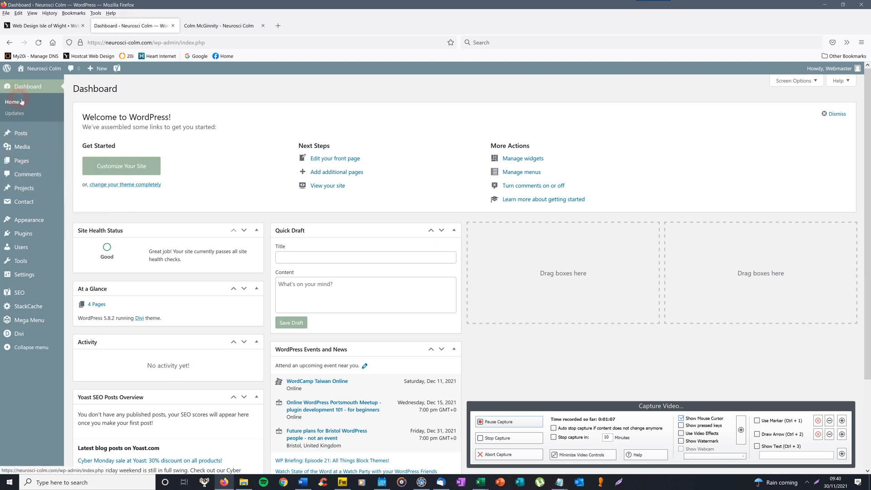
- Open All Pages from the admin sidebar to list the five site pages
mouse_move(20, 195)
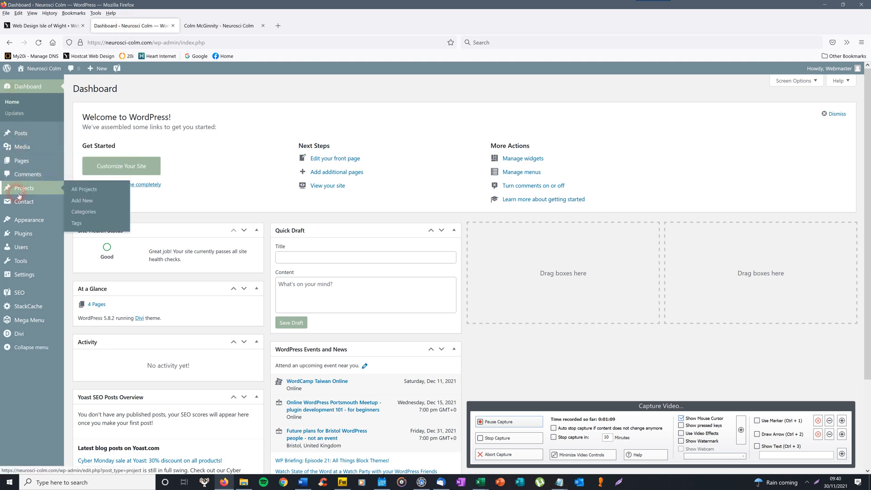
mouse_move(28, 168)
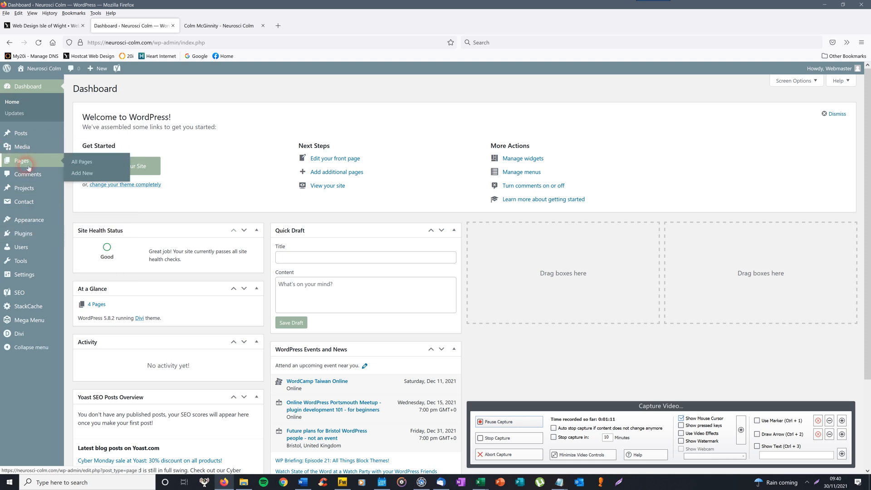
click(79, 162)
click(120, 173)
click(87, 161)
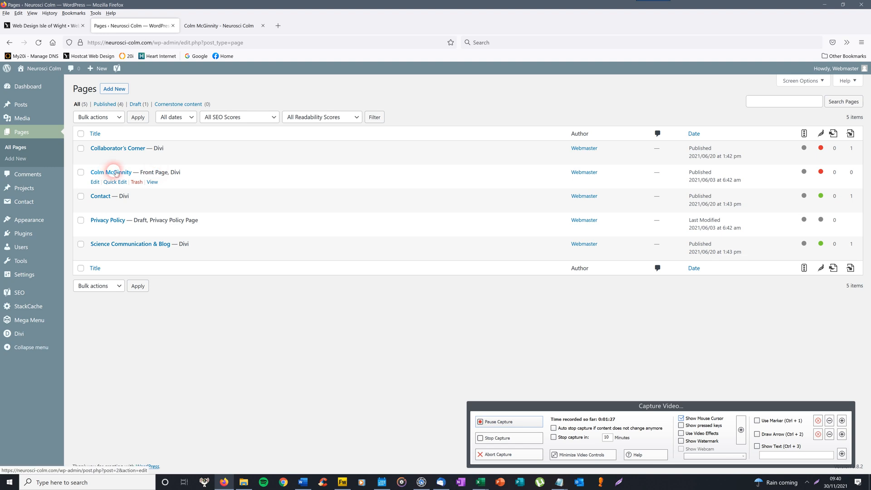
- Glance at the live front page, then open the Colm McGinnity front page for editing
click(186, 26)
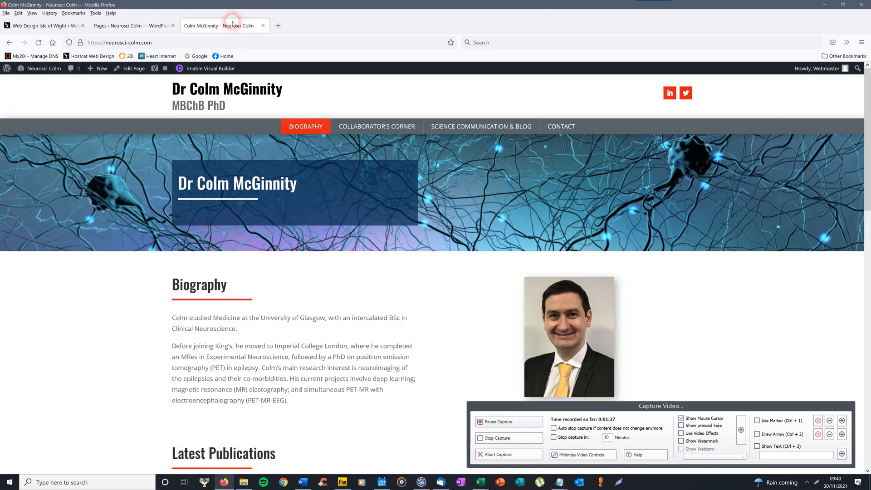
click(135, 25)
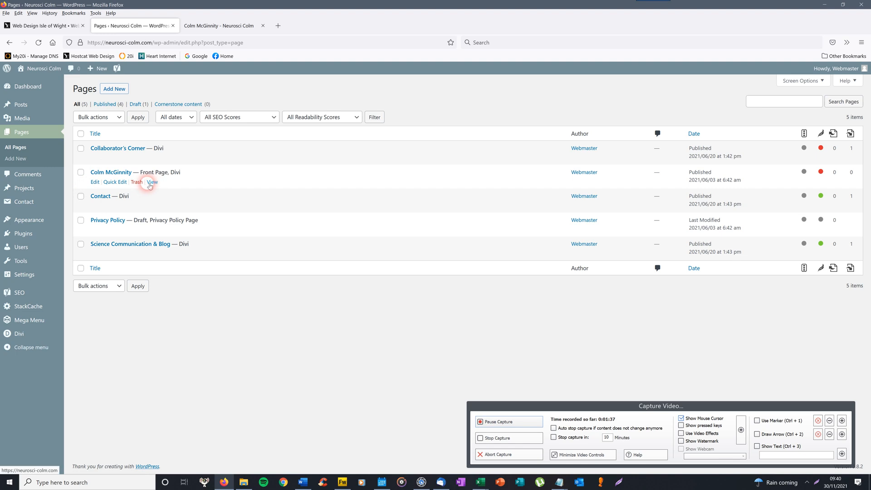
click(112, 173)
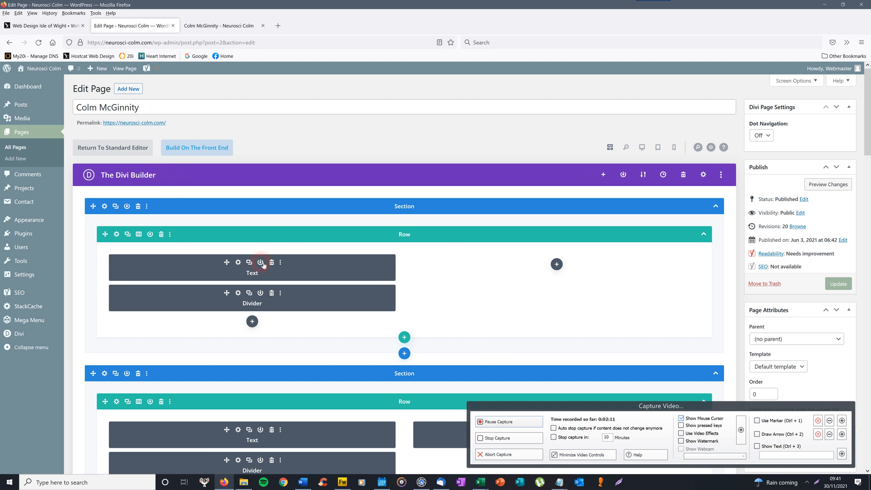
- Compare the live page with the Divi layout, then scroll through its Text and Divider modules
click(219, 26)
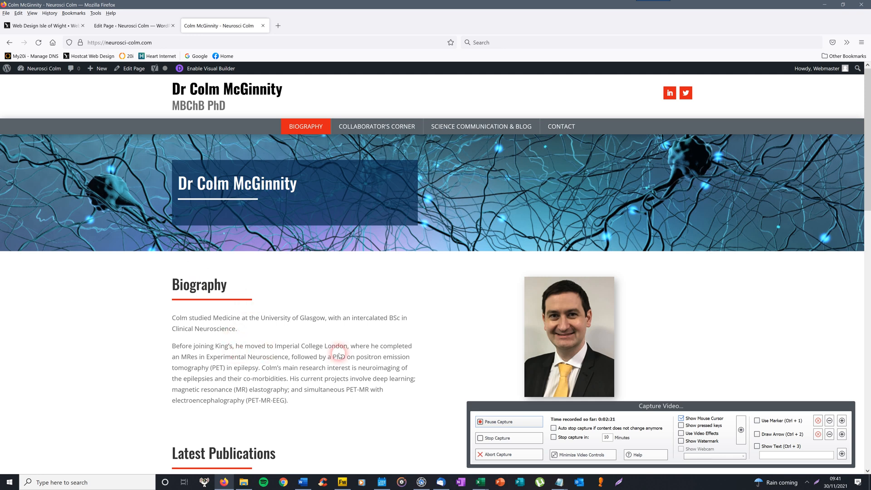
click(134, 24)
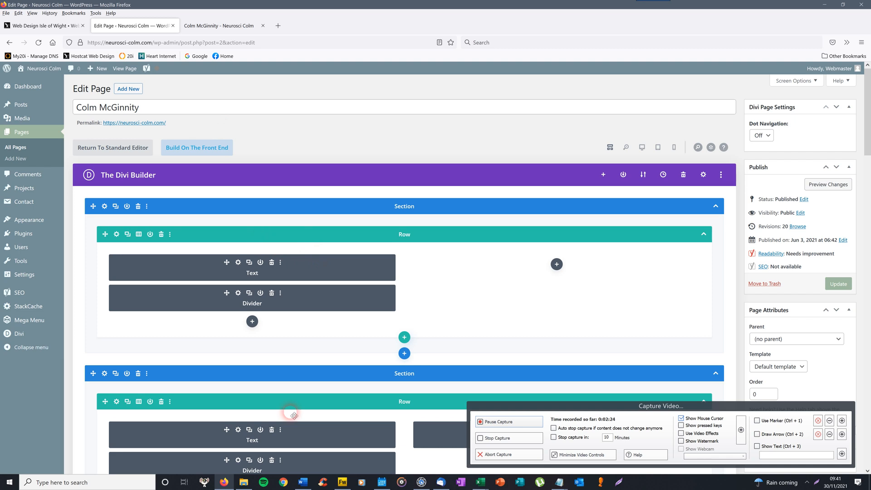
scroll(867, 155, down, 3)
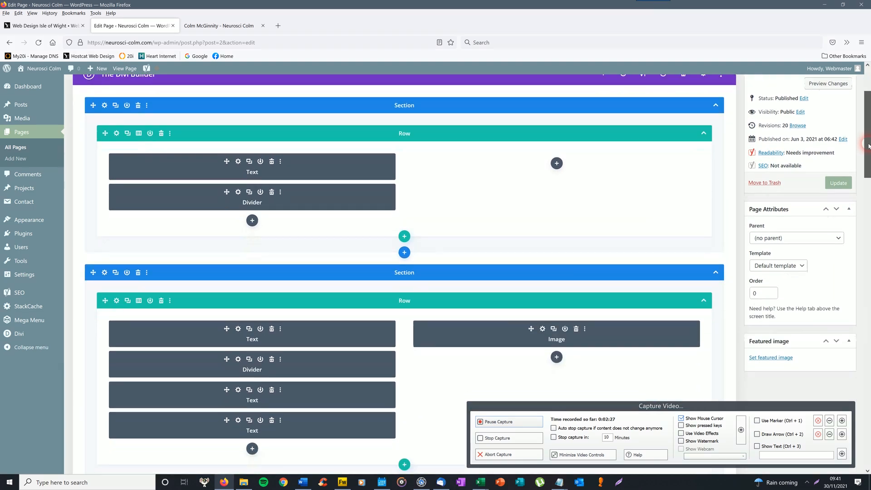
scroll(867, 145, down, 2)
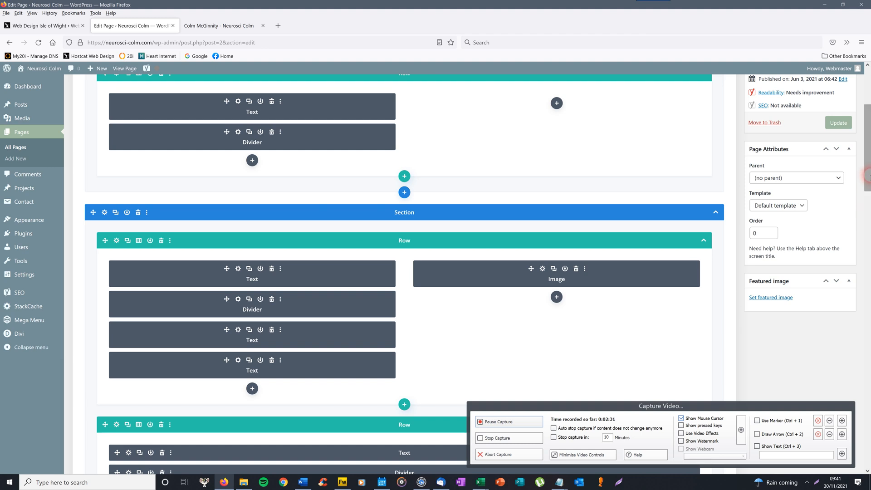
scroll(867, 136, up, 5)
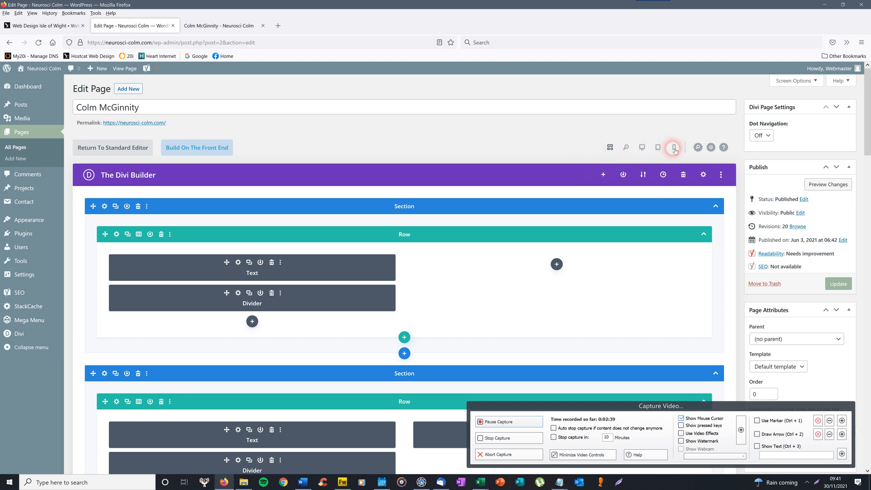
- Switch the builder to Desktop View and scroll through the header, Biography and Latest Publications
click(642, 147)
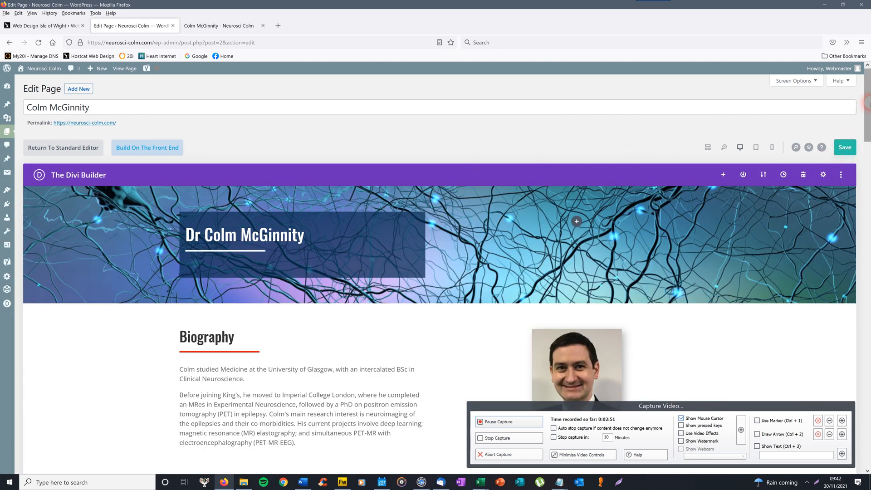
scroll(867, 139, down, 4)
drag(869, 139, 869, 109)
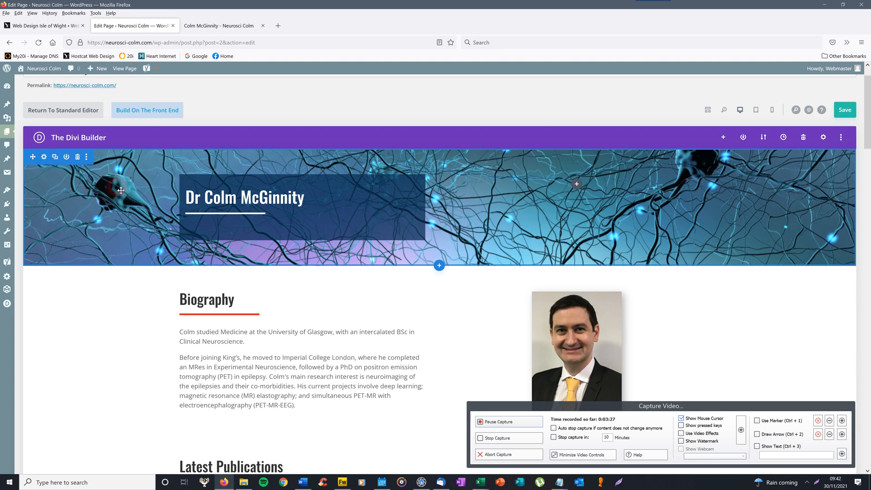
drag(868, 119, 869, 128)
drag(869, 126, 870, 120)
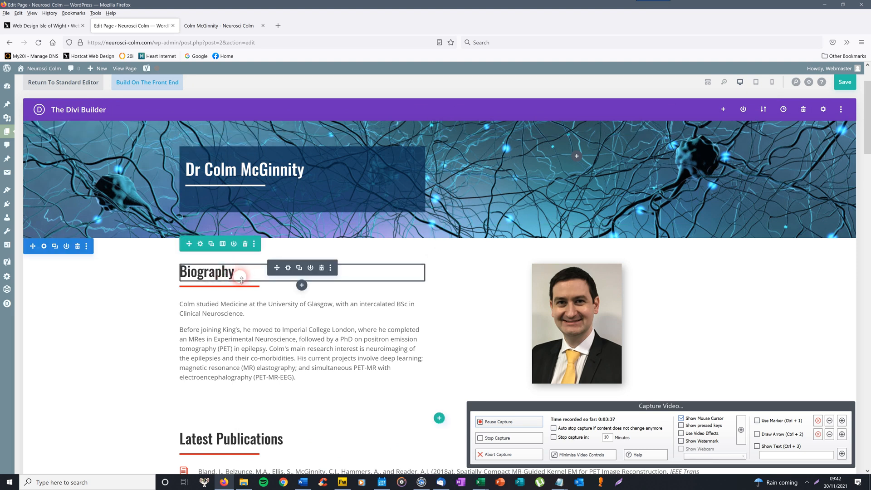
- Set the Biography row's Column Structure to two equal columns and save the Row Settings
click(201, 244)
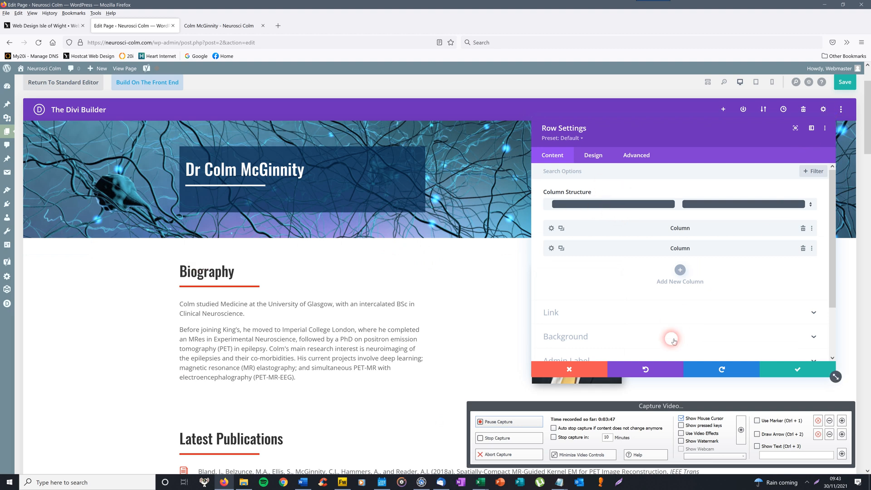
click(570, 368)
mouse_move(204, 248)
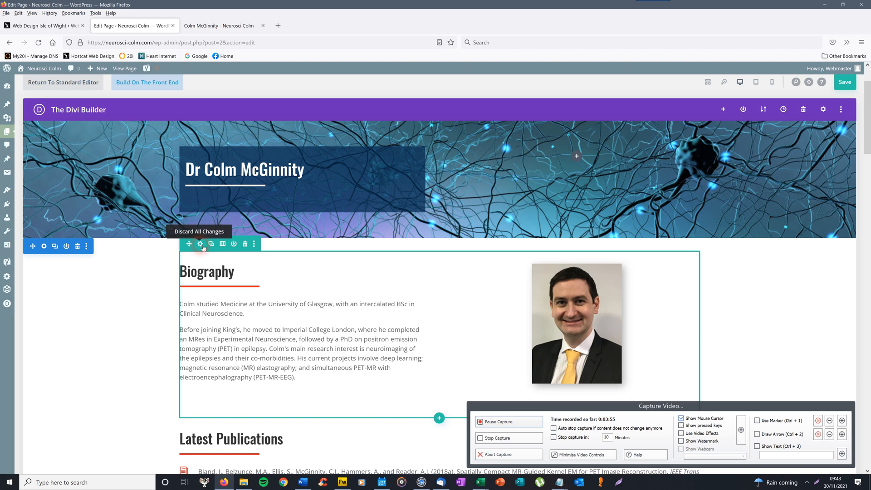
click(200, 244)
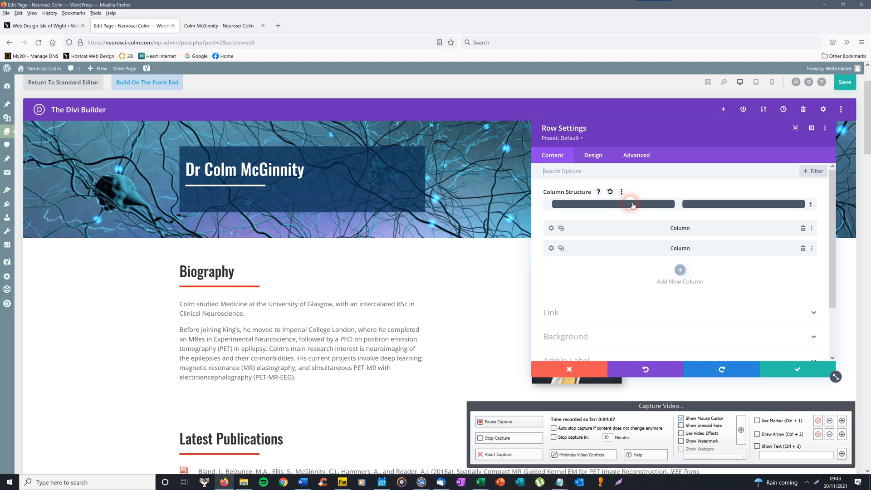
click(633, 207)
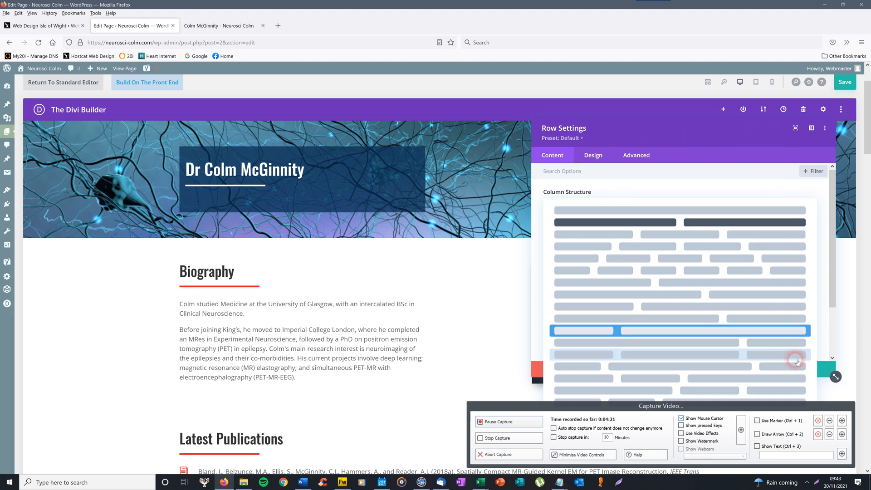
mouse_move(712, 407)
mouse_down()
mouse_move(689, 369)
mouse_move(430, 333)
mouse_move(375, 372)
mouse_move(404, 390)
mouse_move(696, 404)
mouse_up()
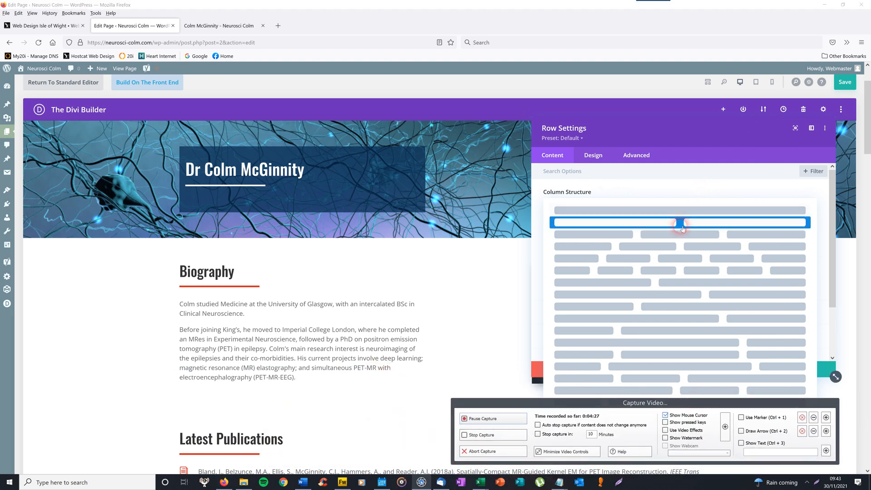
click(682, 223)
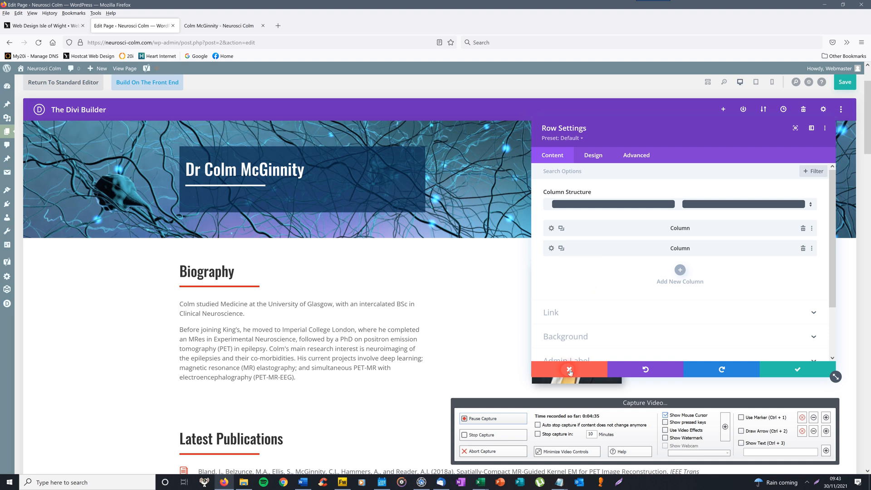
click(797, 370)
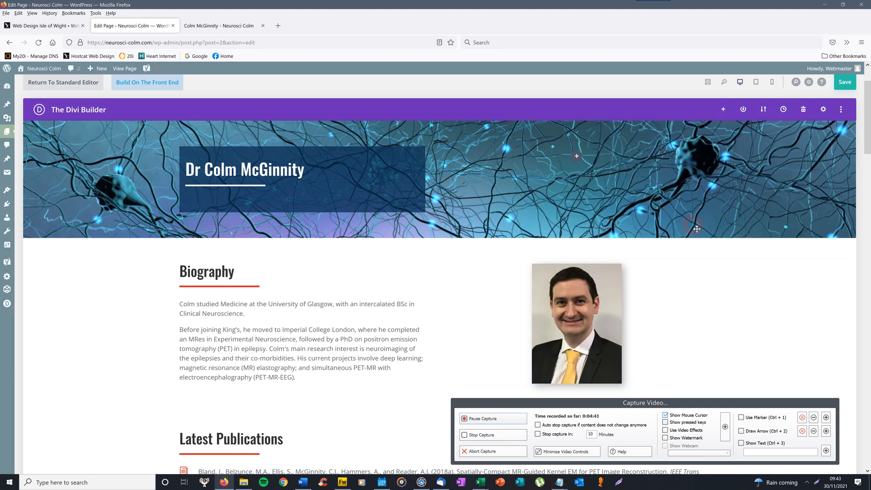
drag(867, 133, 868, 150)
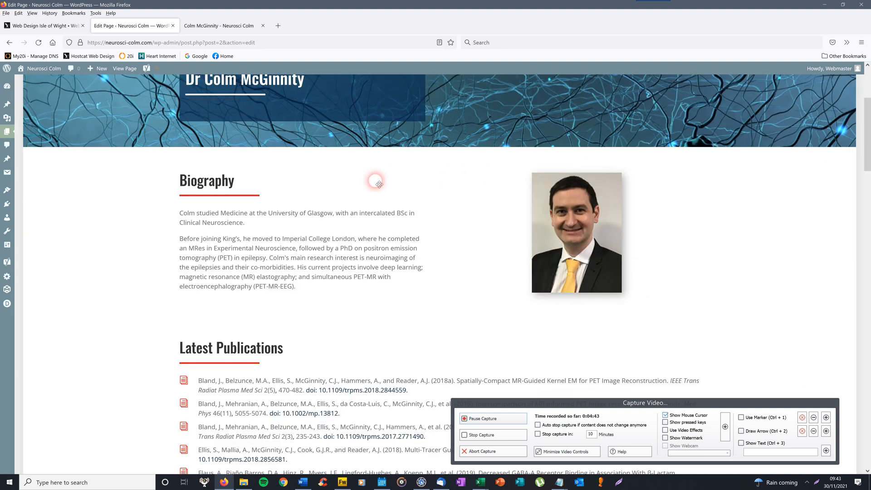
mouse_move(261, 212)
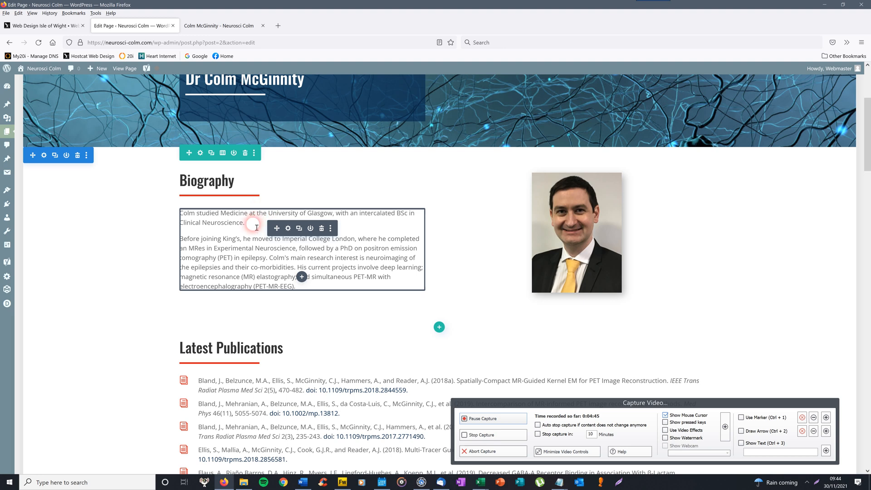
mouse_move(217, 183)
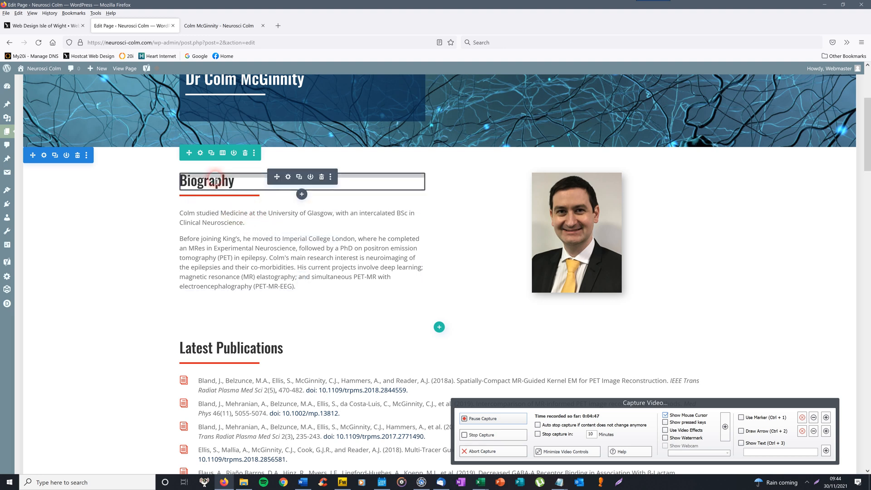
mouse_move(206, 202)
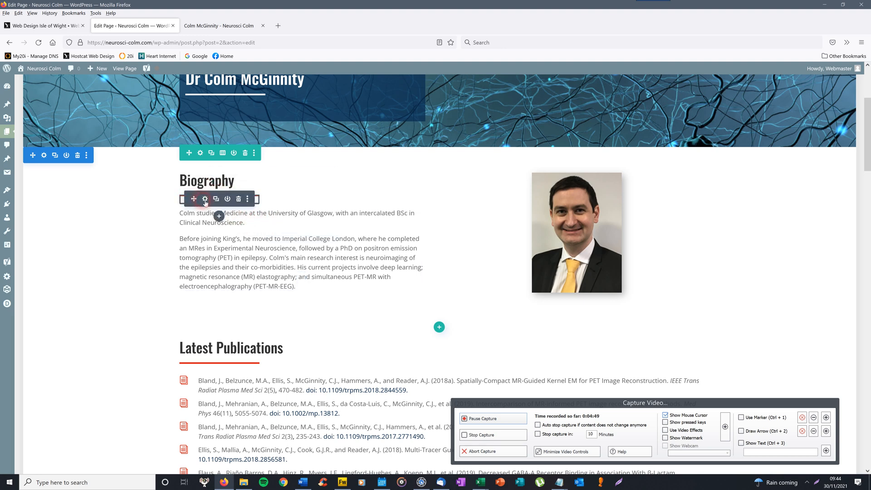
click(205, 200)
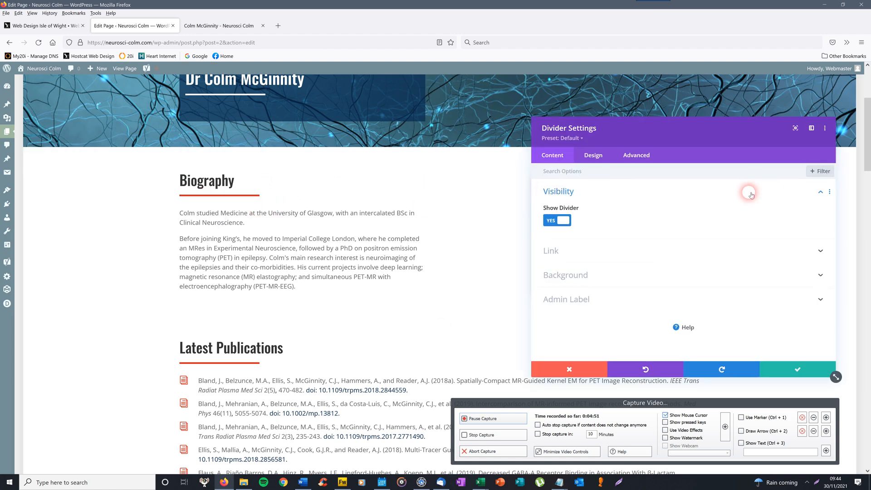
click(596, 156)
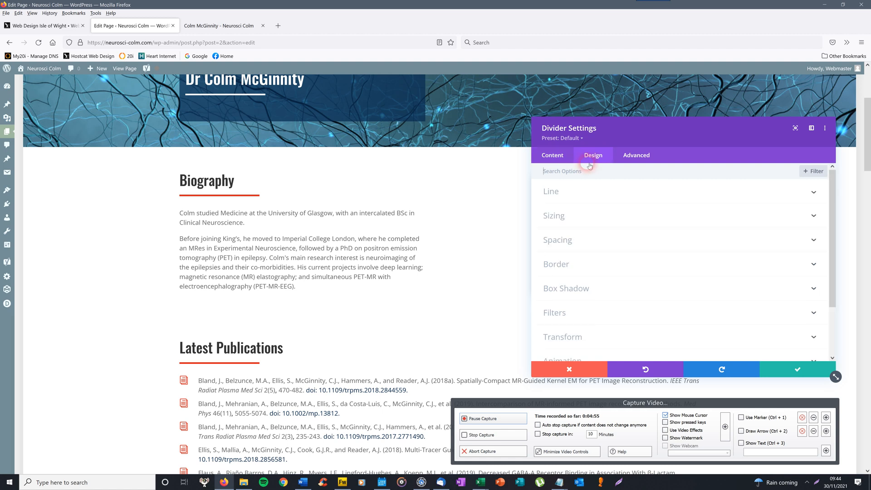
click(560, 194)
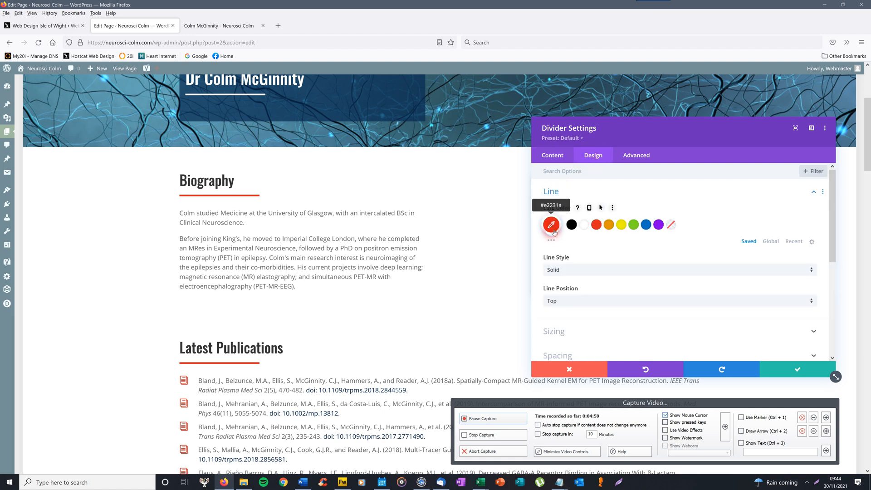
click(560, 156)
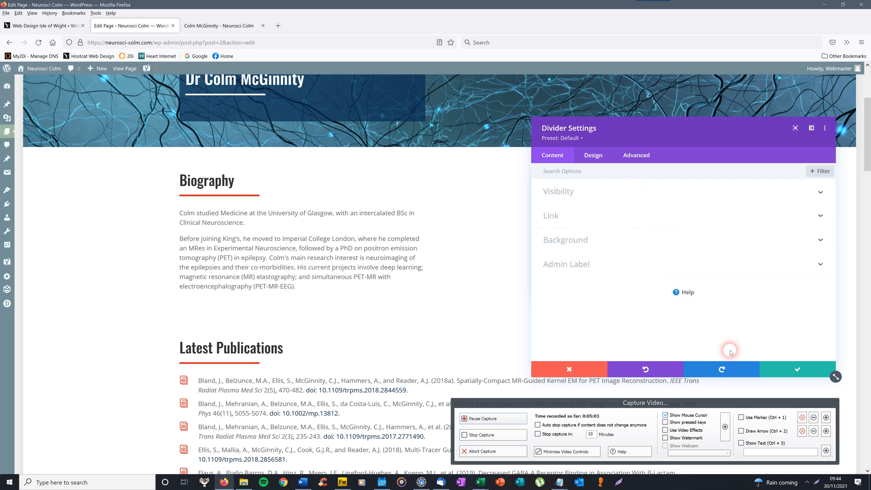
click(782, 370)
- Open the Biography text module's settings and toggle its Body editor between Visual and Text views
click(287, 229)
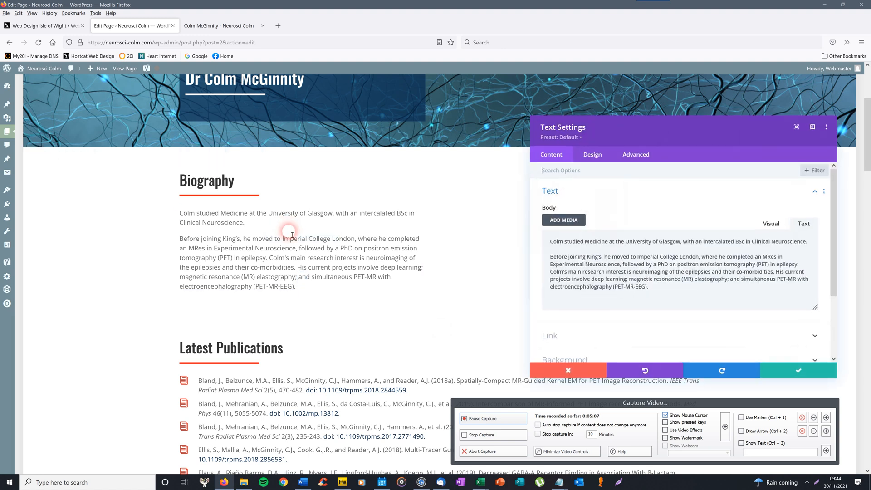
click(625, 298)
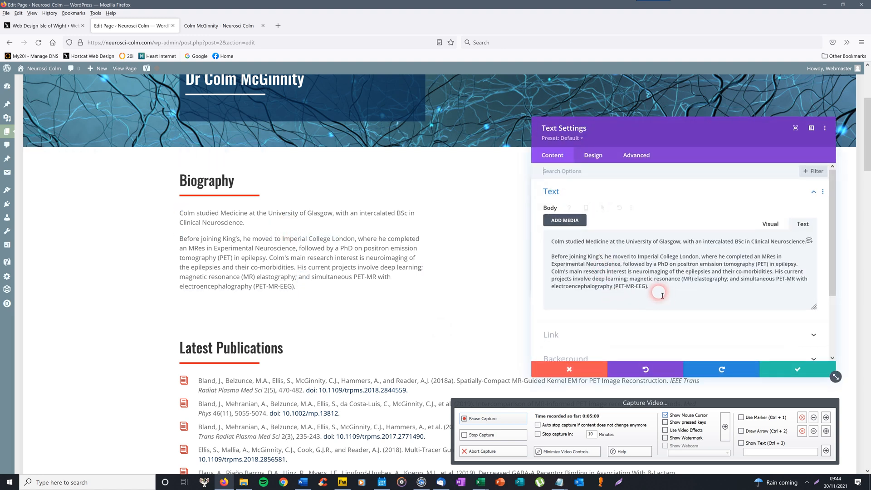
click(810, 251)
click(771, 224)
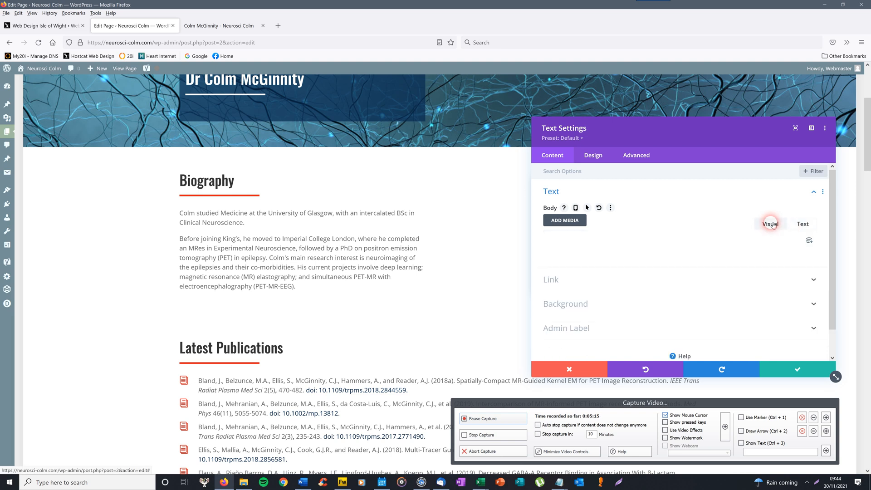
click(808, 224)
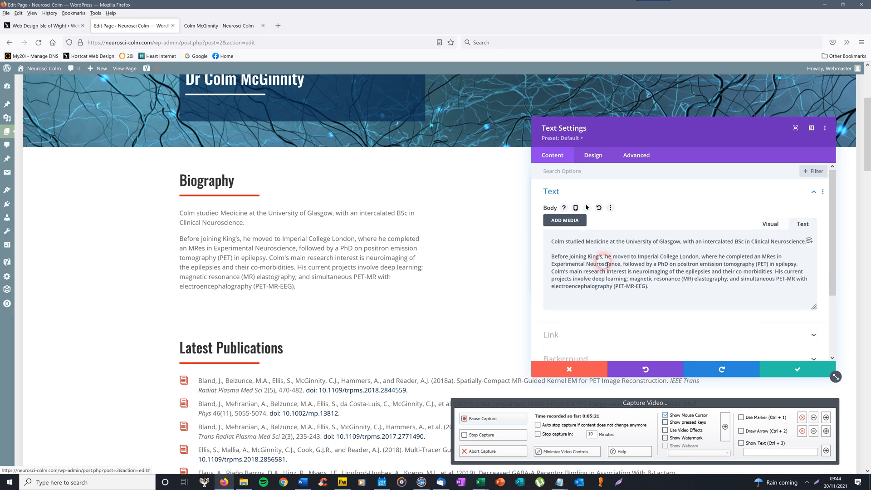
click(552, 244)
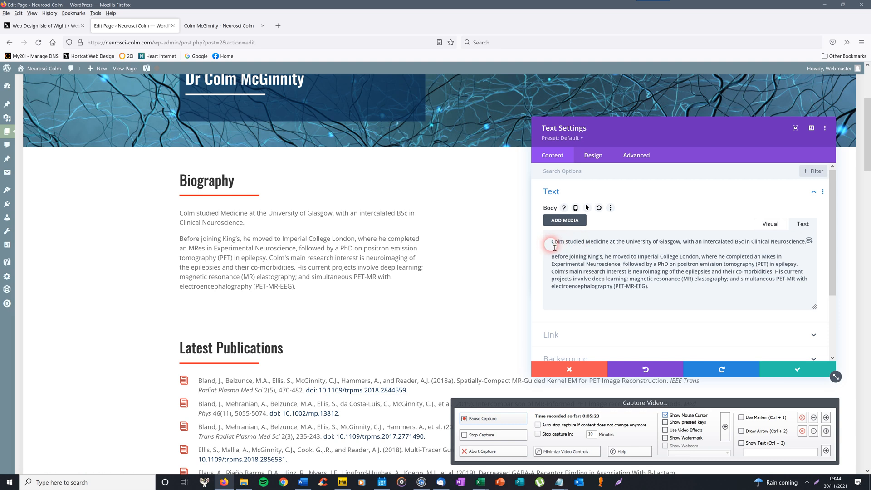
click(790, 284)
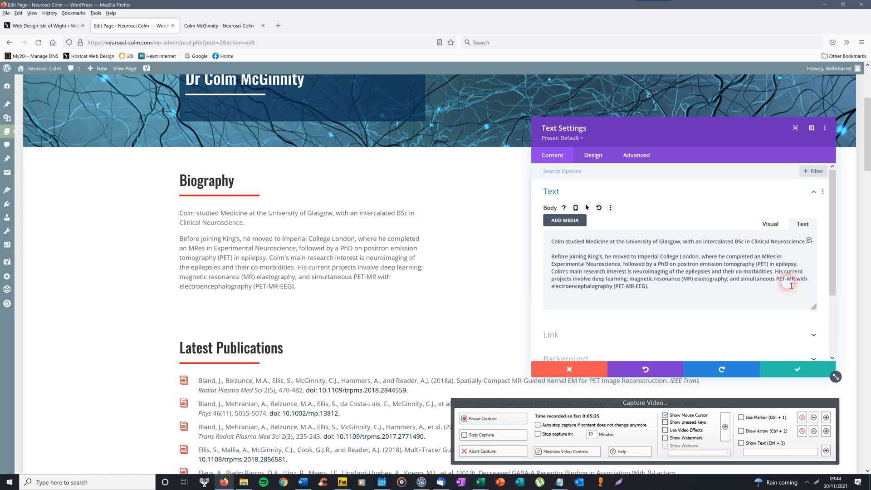
click(657, 290)
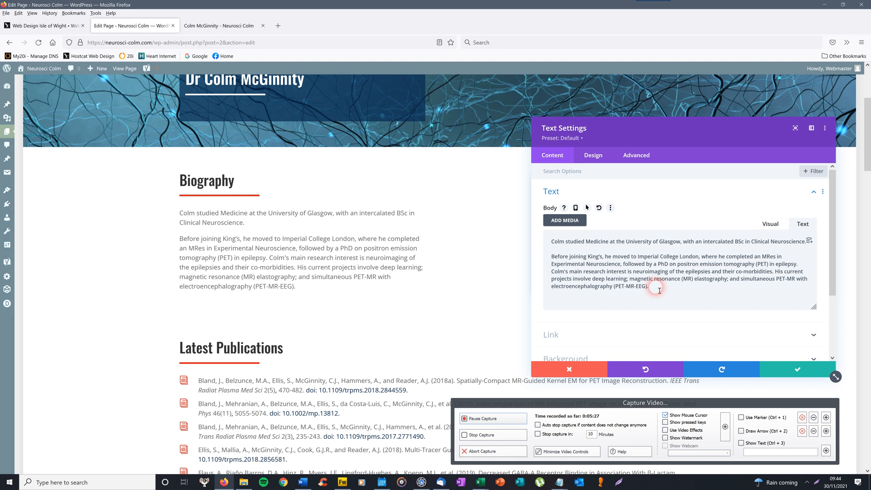
click(771, 224)
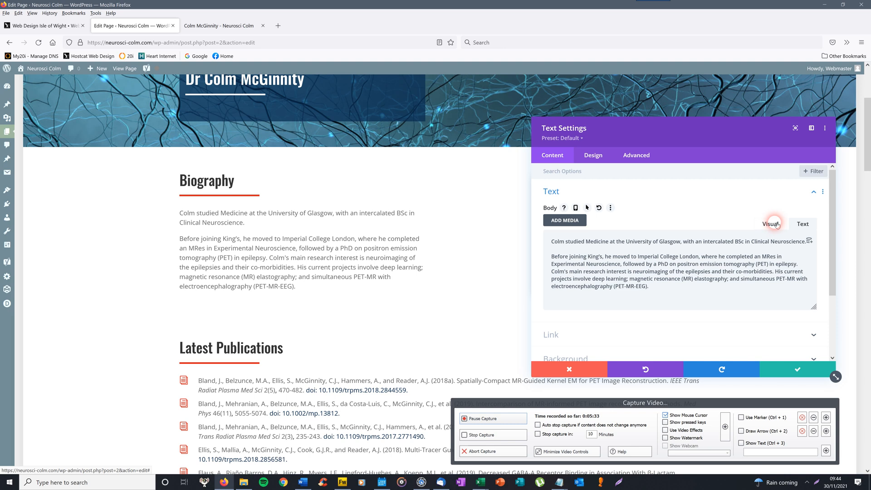
- Inspect the second paragraph and the word Medicine in both editor views, then close the text settings
click(775, 224)
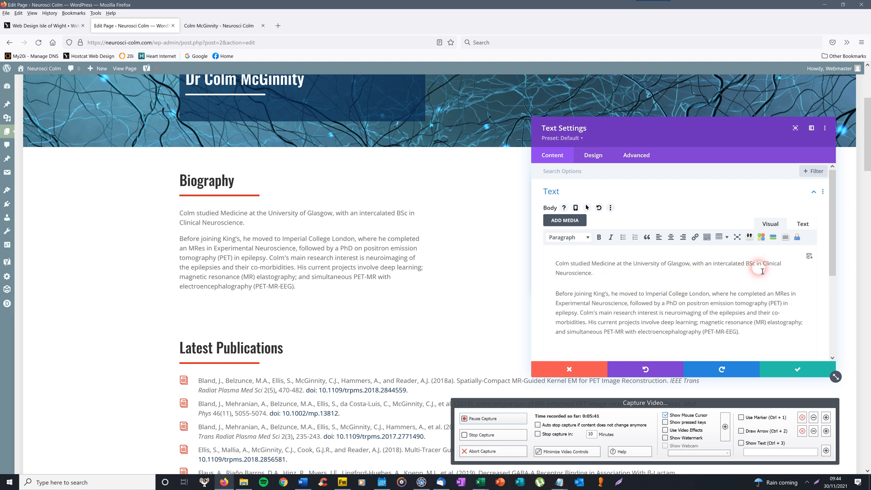
click(803, 224)
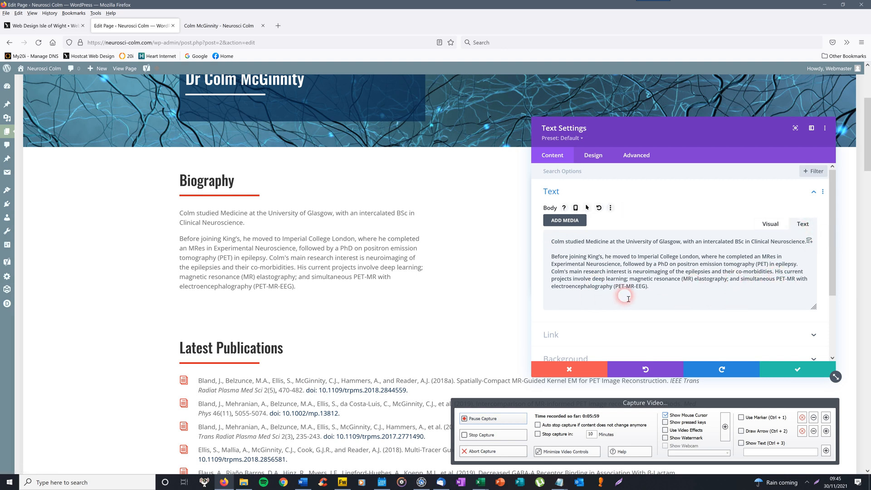
drag(657, 290, 550, 256)
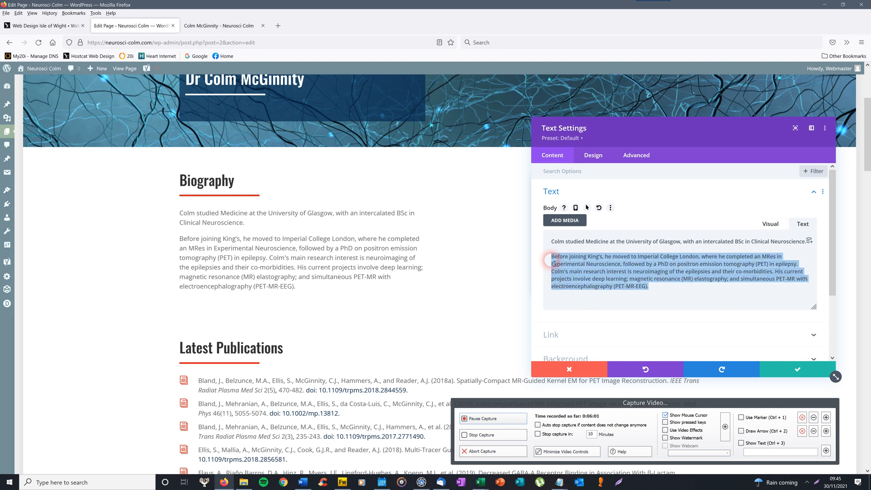
click(734, 291)
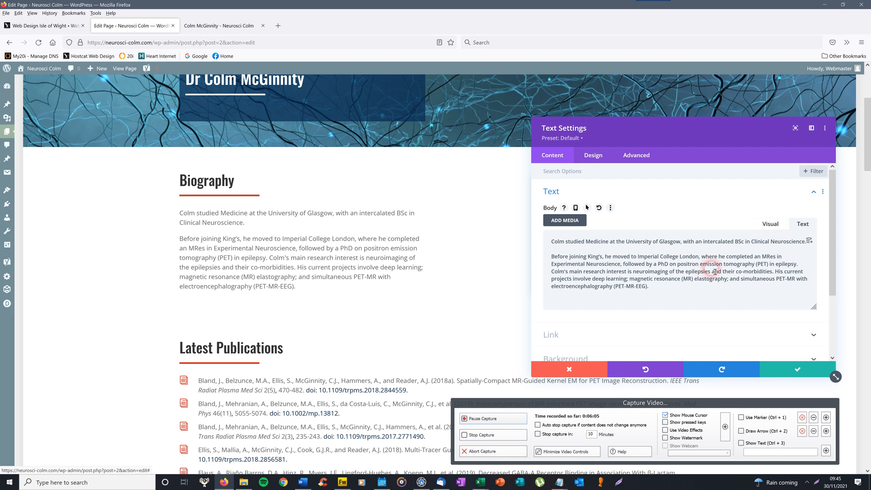
click(770, 225)
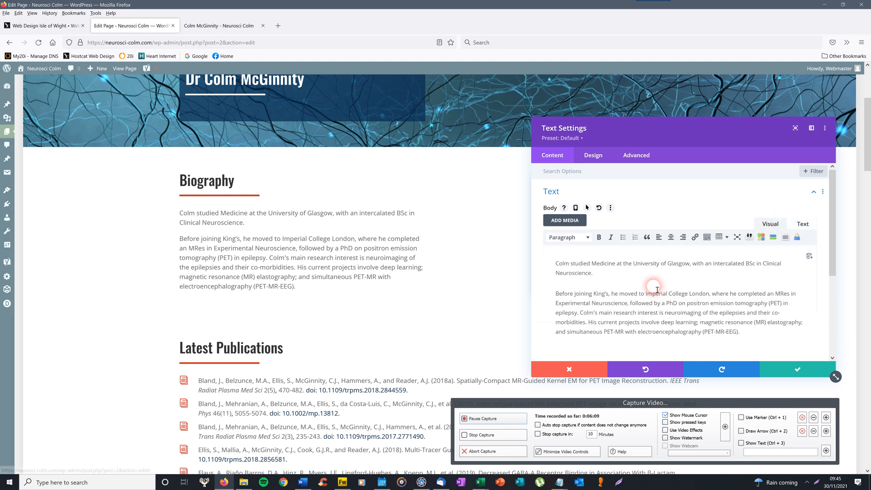
drag(591, 264, 617, 268)
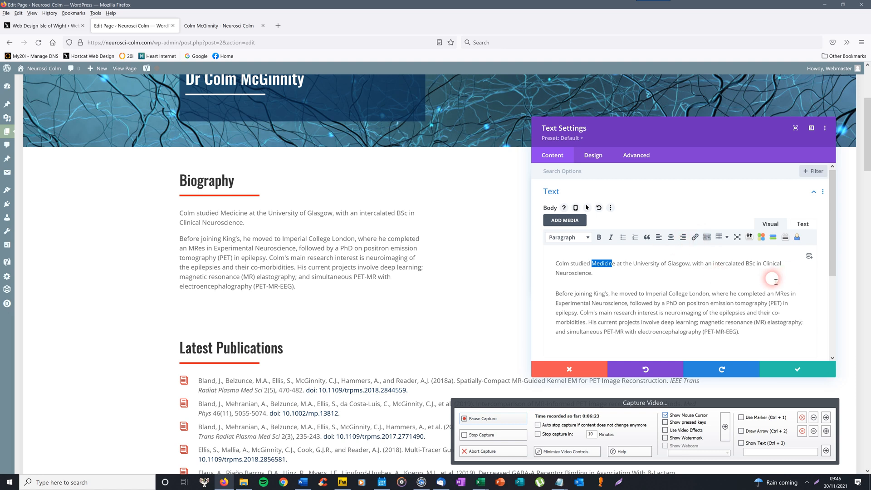
click(802, 224)
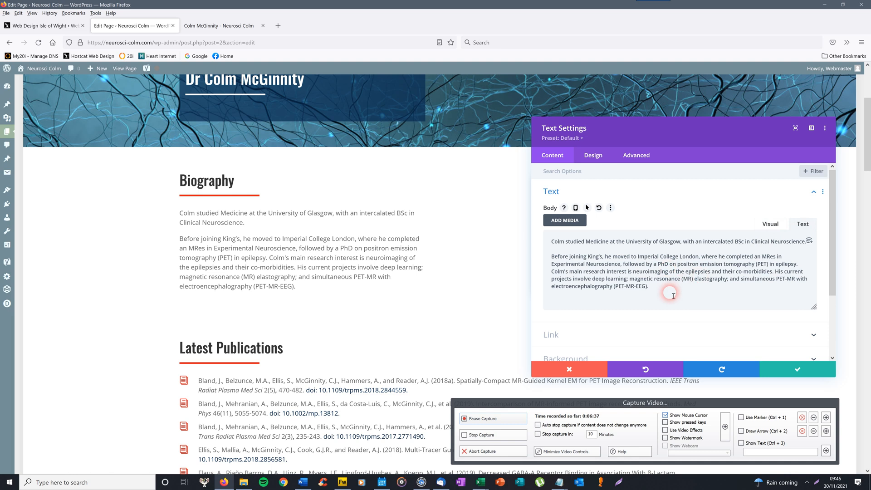
click(781, 370)
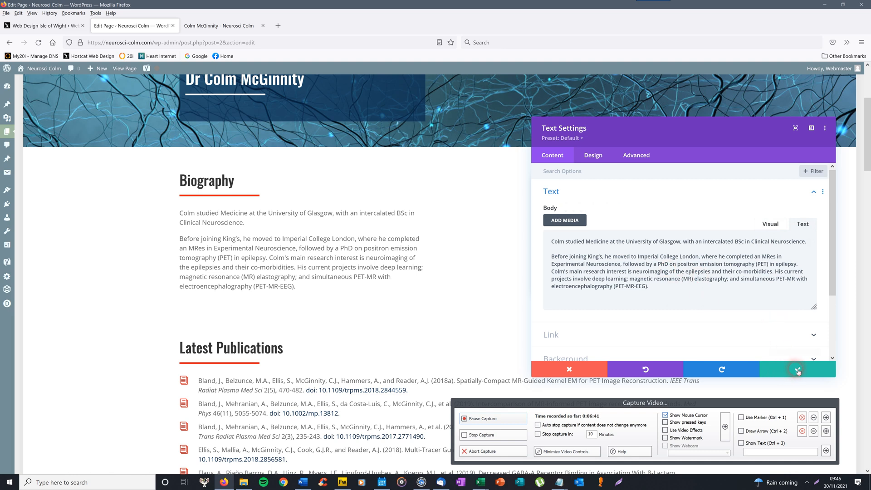
- Save the text module, scroll back up, and open the portrait photo's Image Settings
click(798, 372)
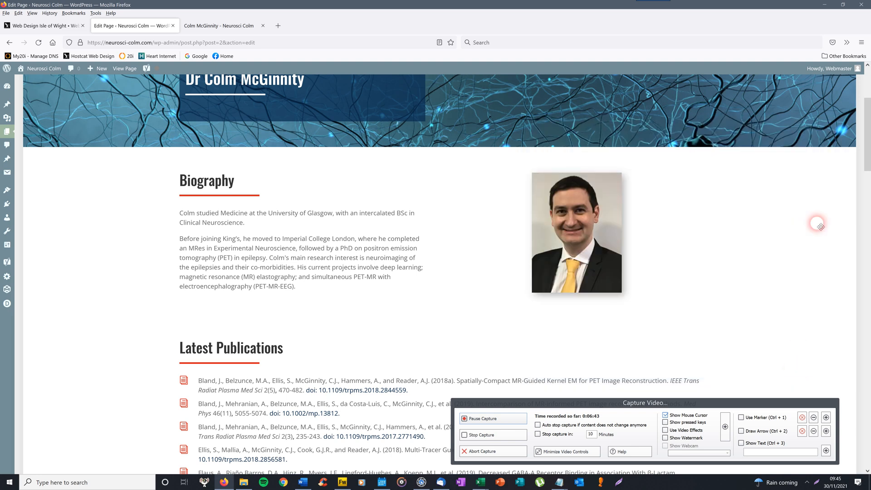
drag(867, 113, 868, 119)
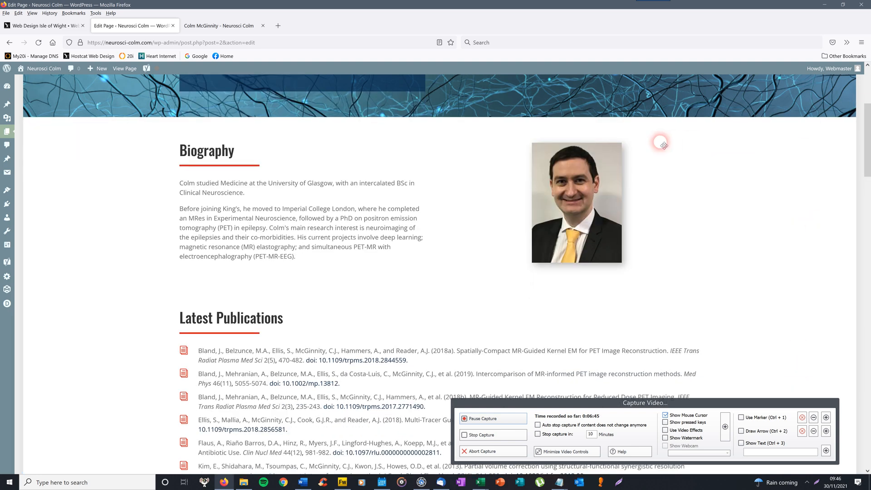
mouse_move(567, 163)
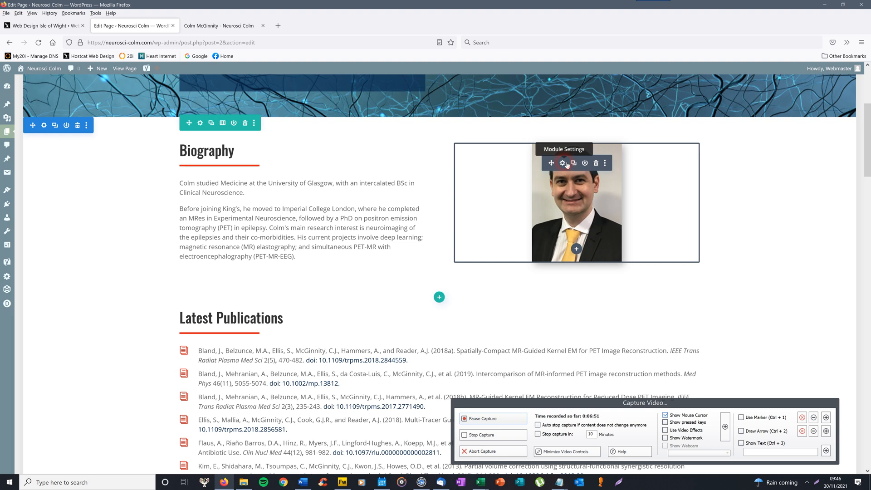
click(566, 165)
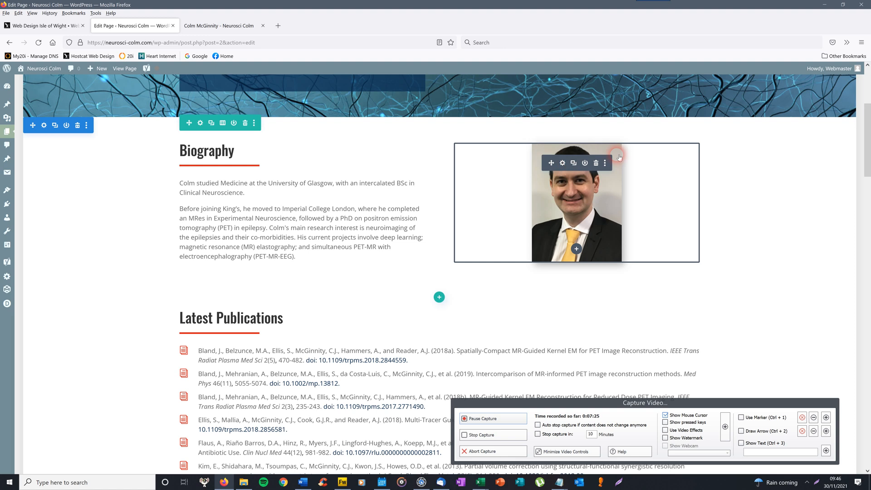
mouse_move(562, 166)
click(564, 164)
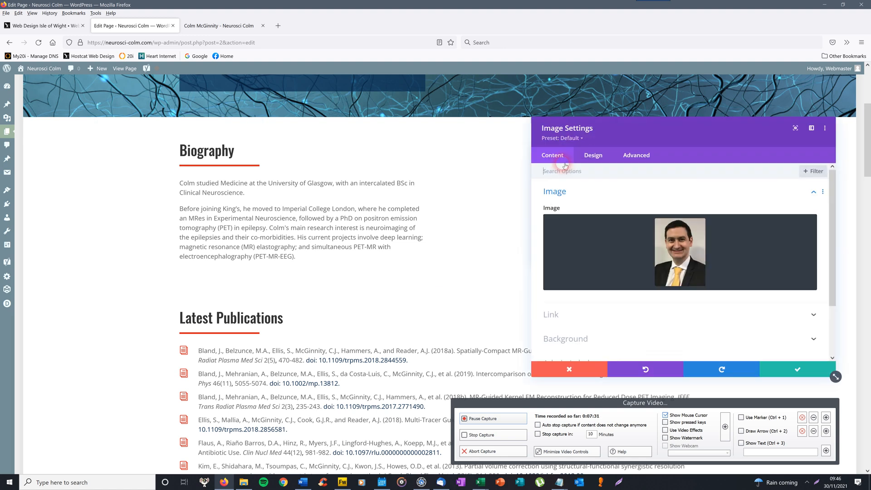
mouse_move(691, 243)
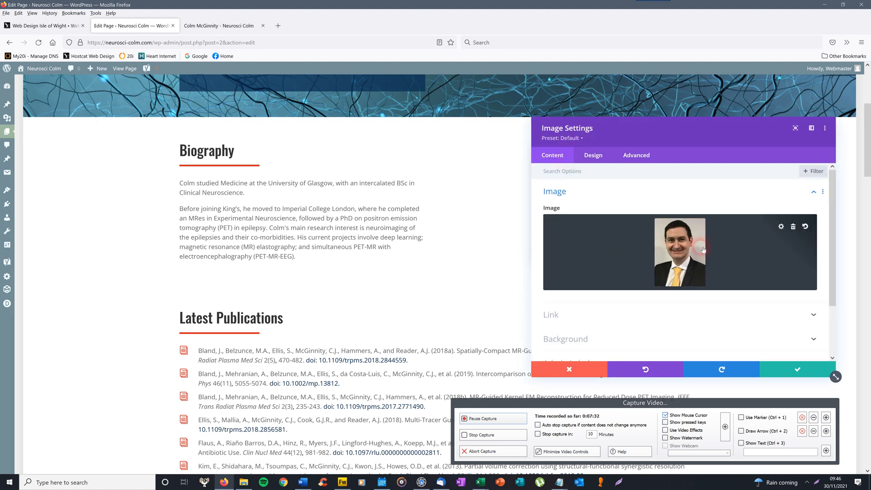
click(678, 251)
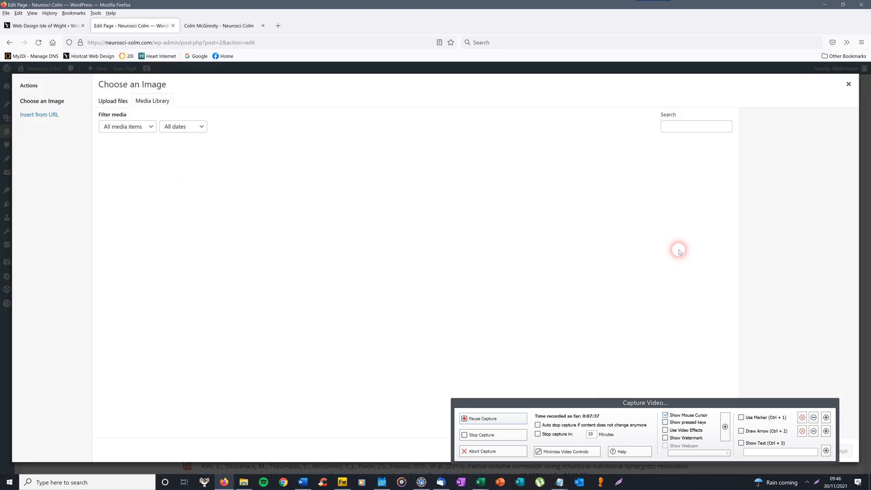
click(152, 126)
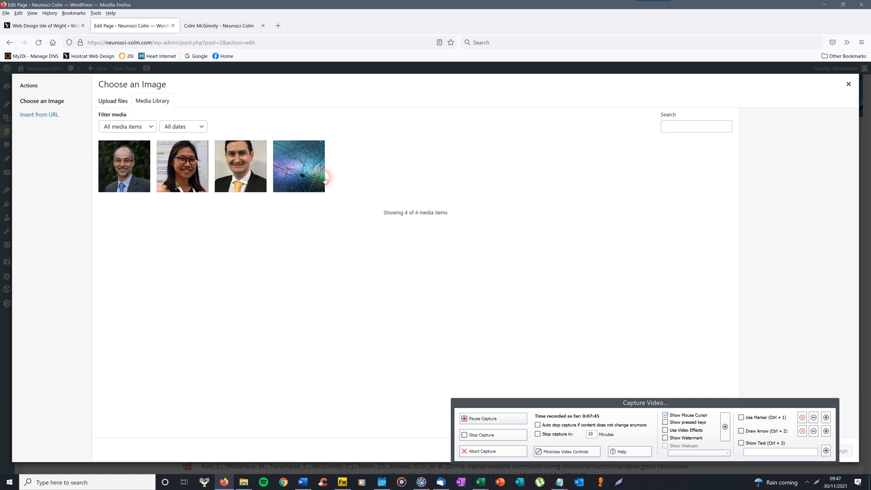
click(113, 102)
click(479, 251)
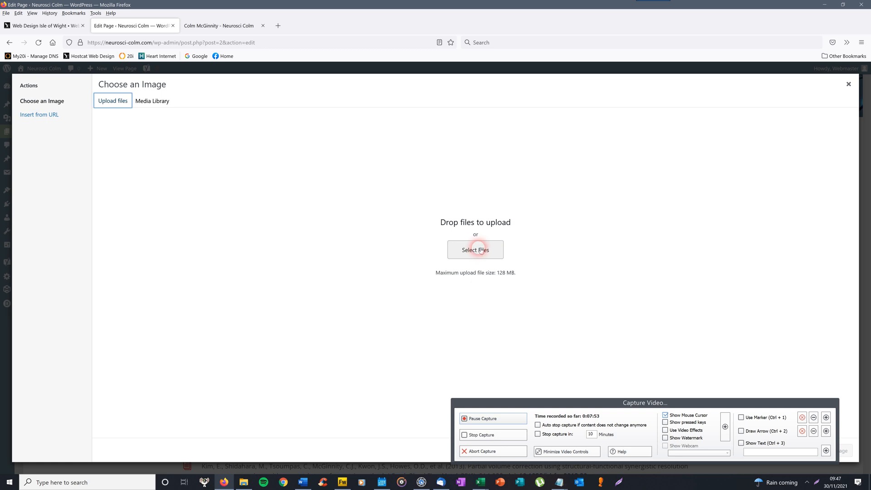
click(163, 104)
drag(714, 403, 574, 371)
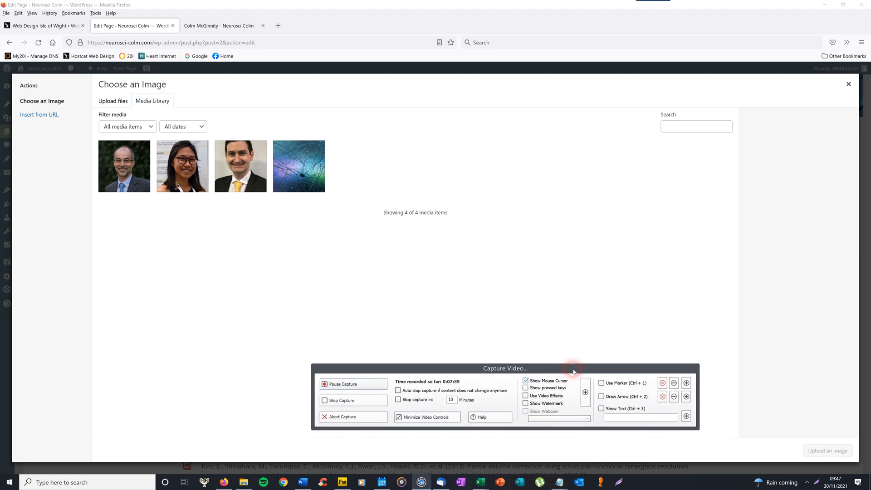
click(242, 169)
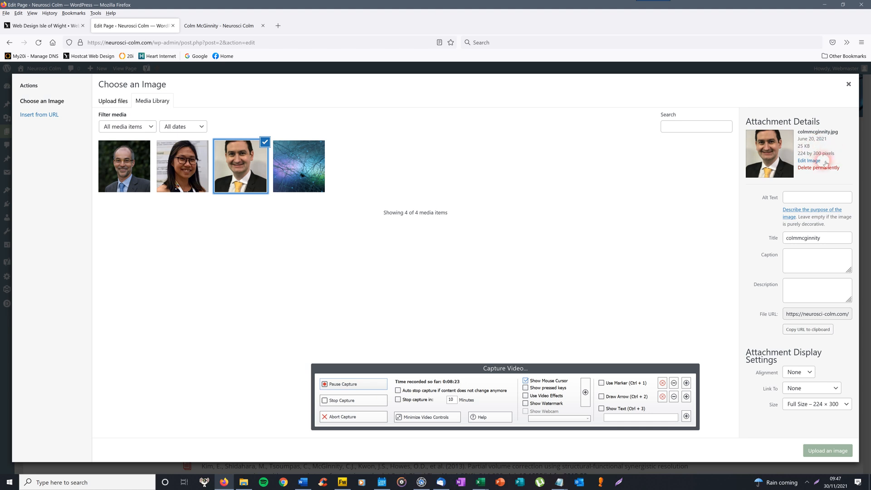
click(829, 454)
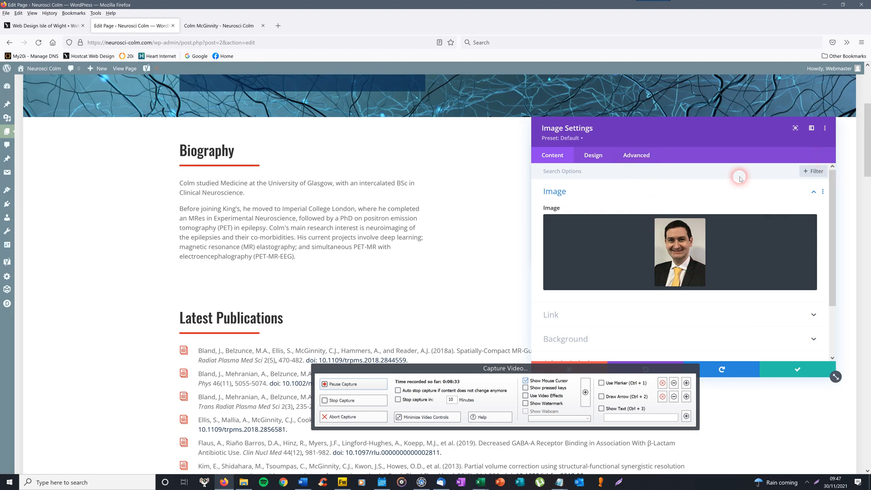
- Centre-align the portrait in the image's Design alignment options
click(599, 155)
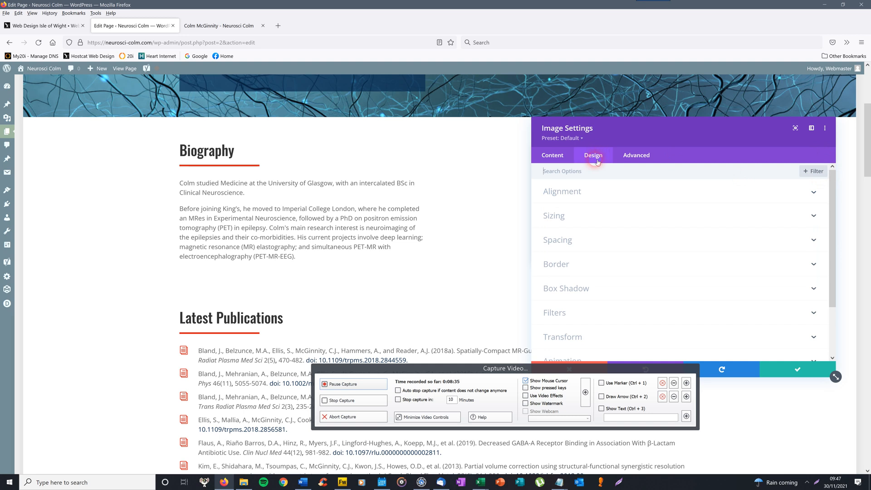
drag(662, 127, 777, 78)
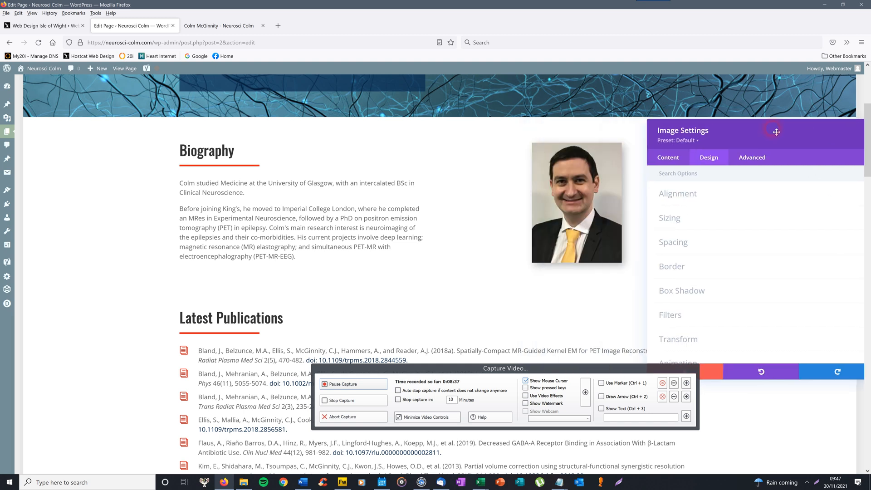
click(664, 179)
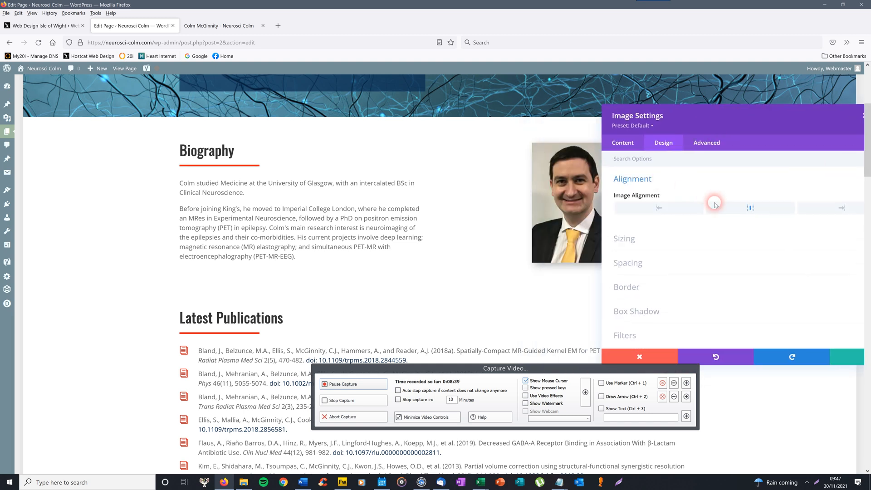
click(750, 209)
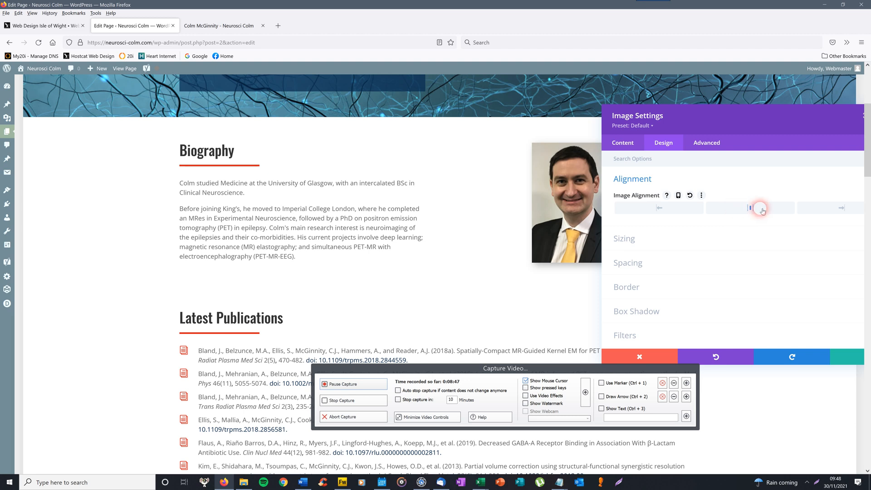
- Enable responsive alignment, set the portrait to centre on Tablet, then return to Desktop
click(679, 196)
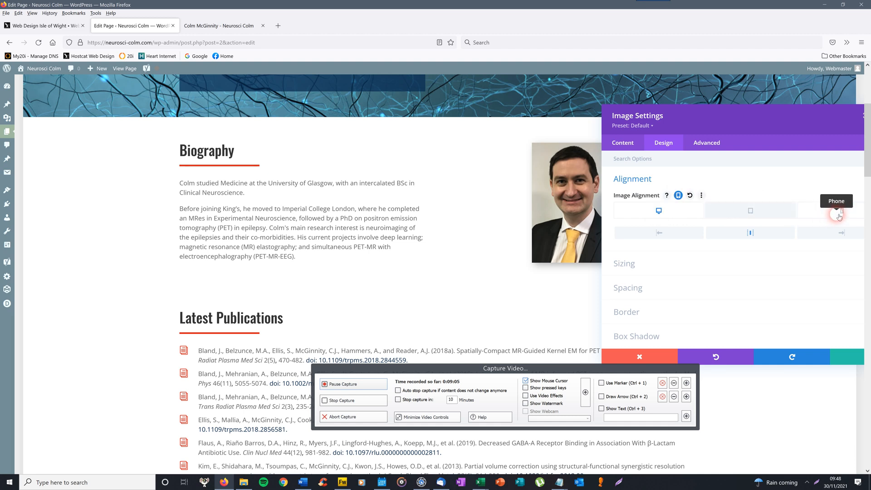
click(749, 211)
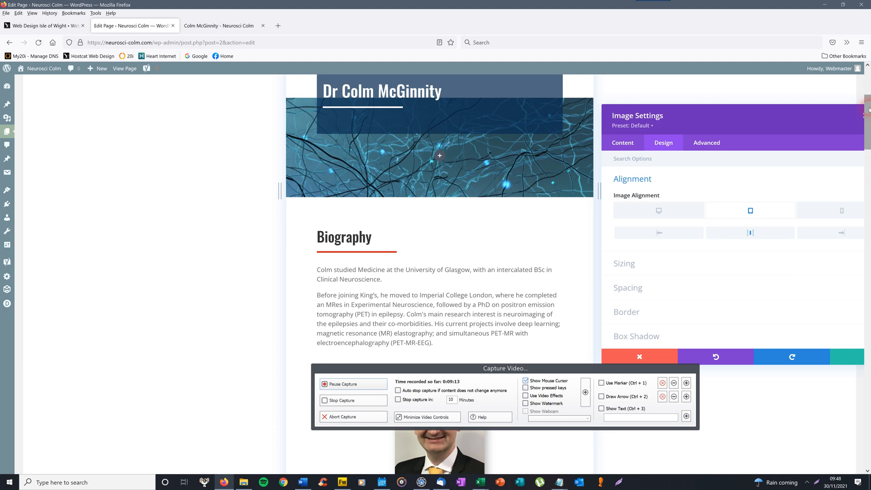
drag(868, 109, 867, 131)
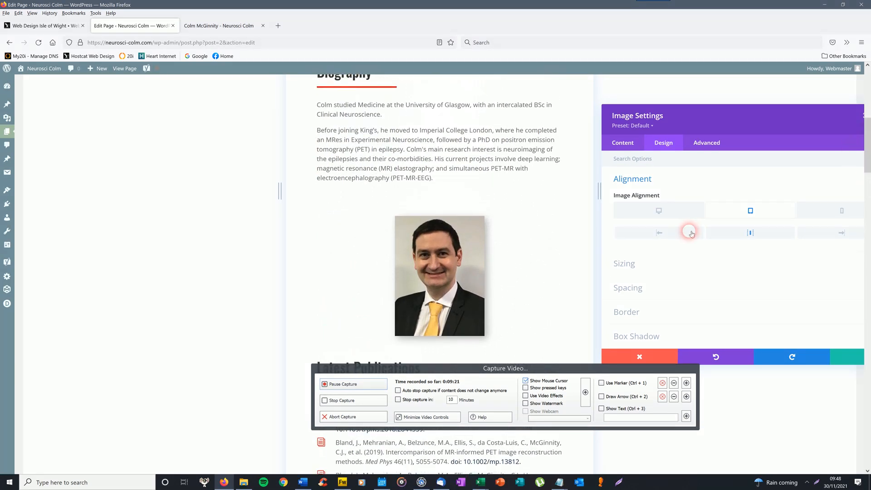
click(656, 235)
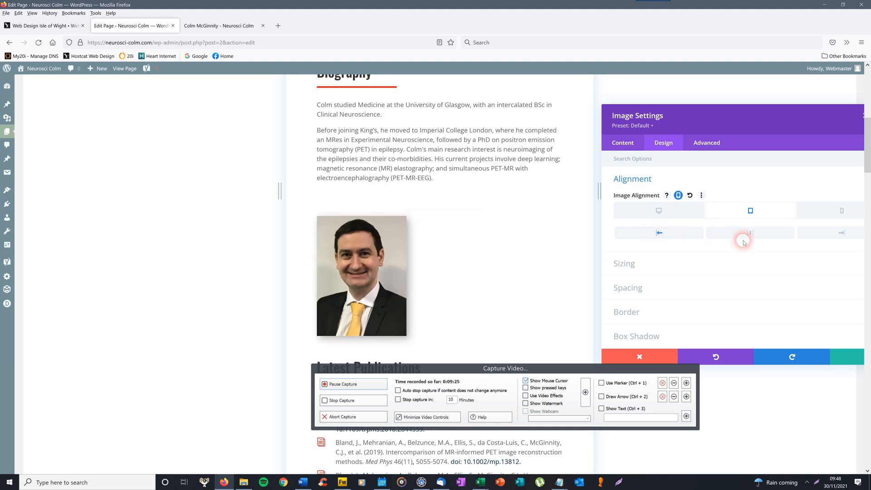
click(750, 234)
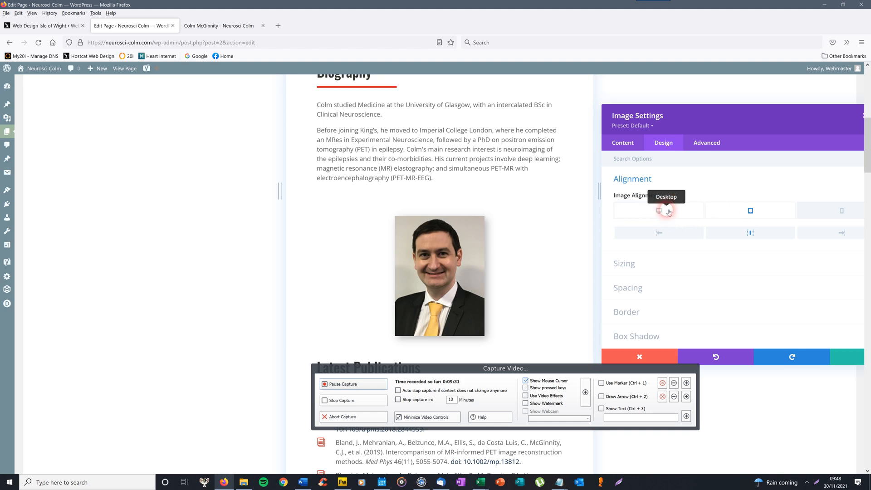
click(666, 210)
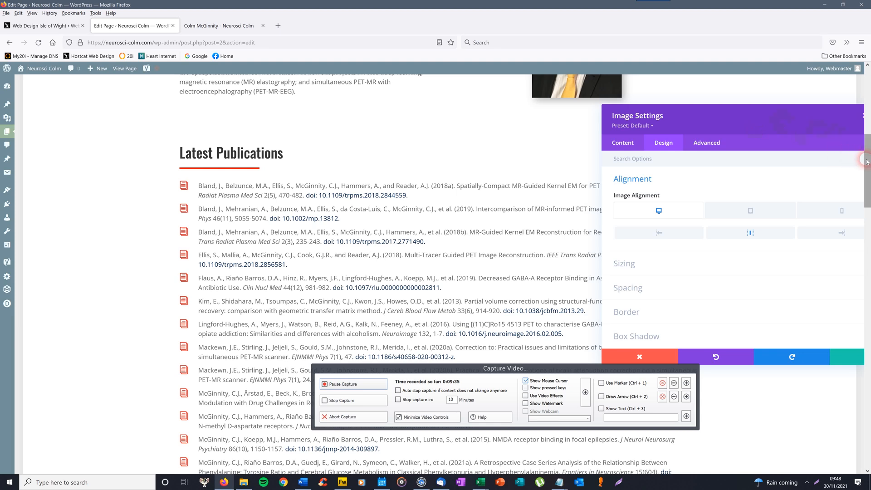
drag(777, 132, 725, 107)
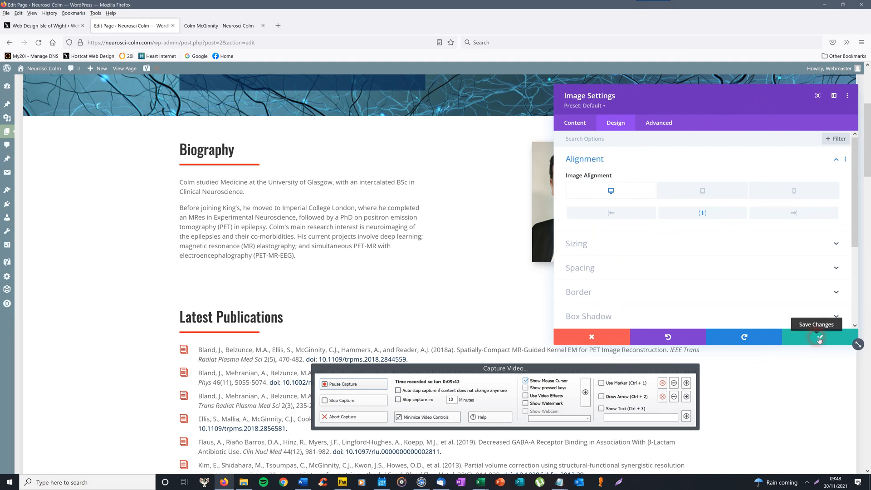
- Save the portrait's alignment settings and scroll down to the Latest Publications list
click(819, 338)
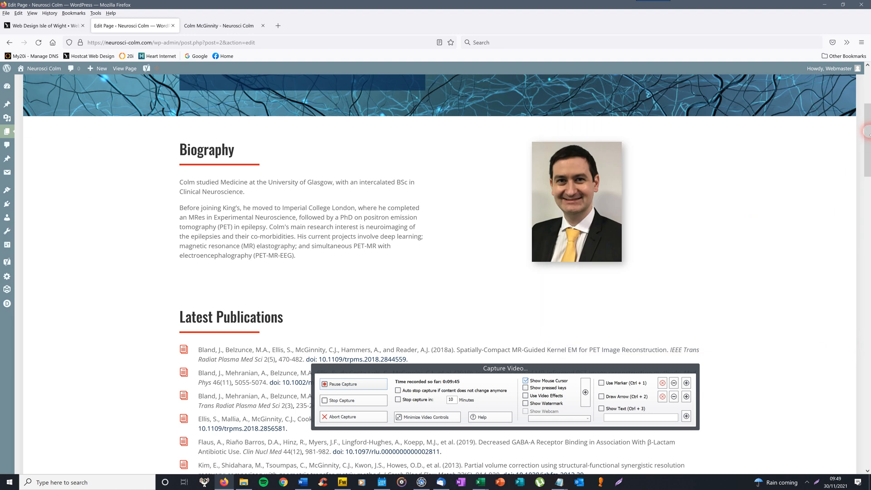
scroll(417, 152, down, 5)
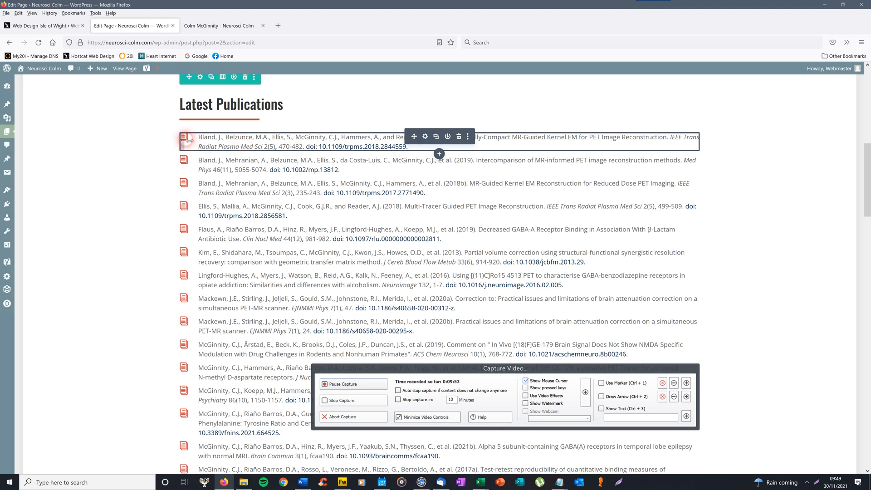
- Open the first Latest Publications reference's settings and show its body as raw HTML
click(426, 137)
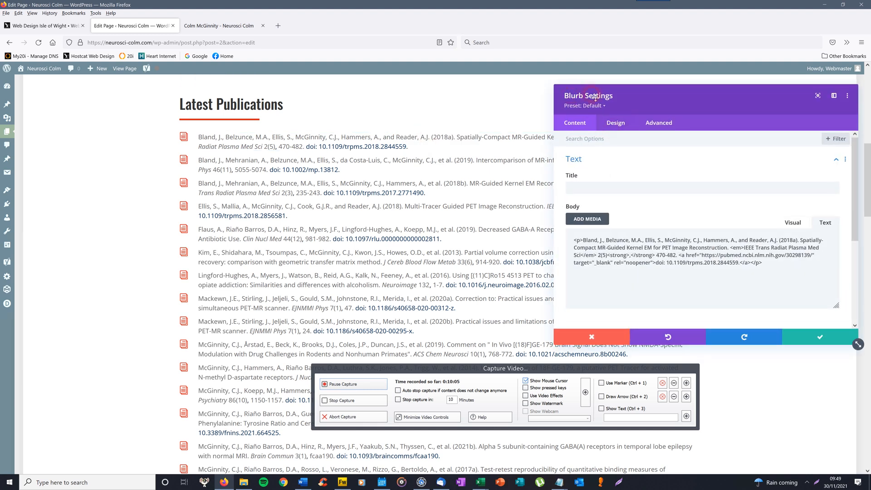
click(792, 222)
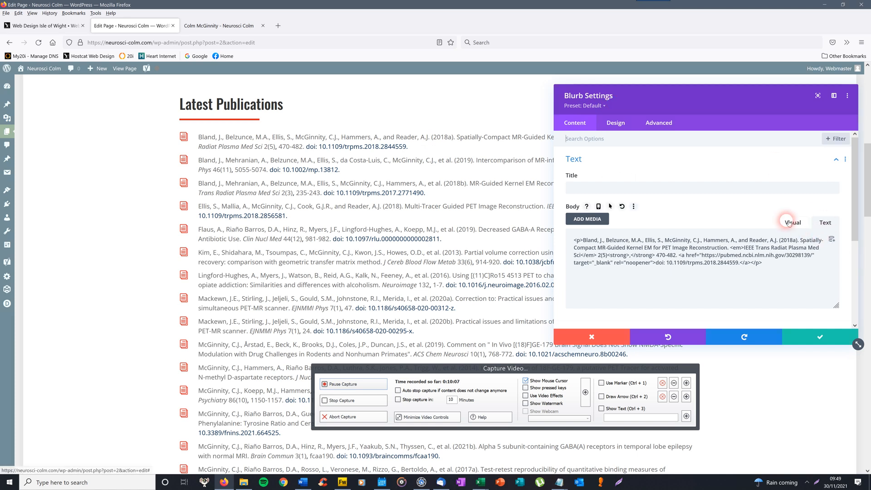
click(828, 222)
click(703, 283)
- Inspect the DOI link, <strong> and <em> markup, then close the reference settings unchanged
click(716, 267)
click(763, 266)
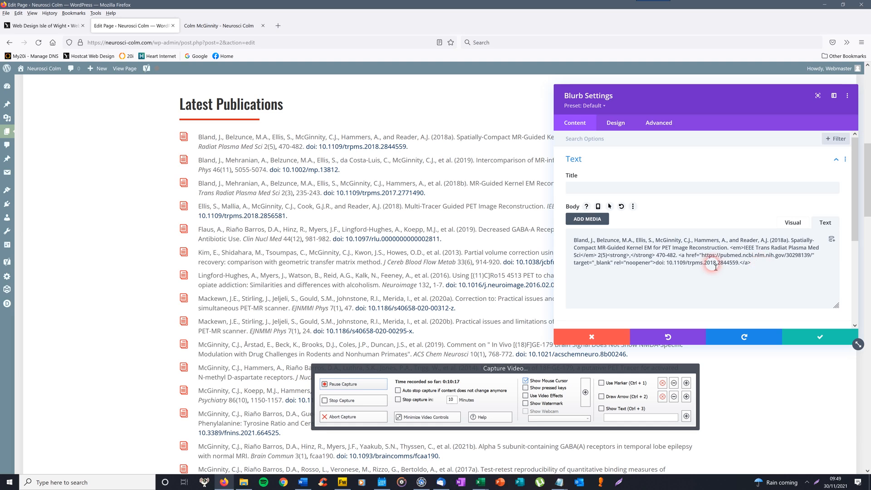
click(628, 256)
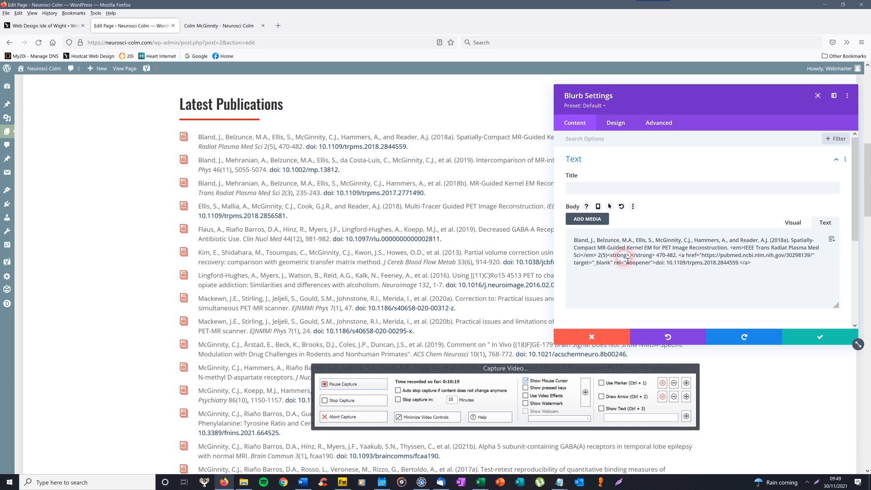
click(635, 255)
click(624, 256)
drag(622, 257, 613, 257)
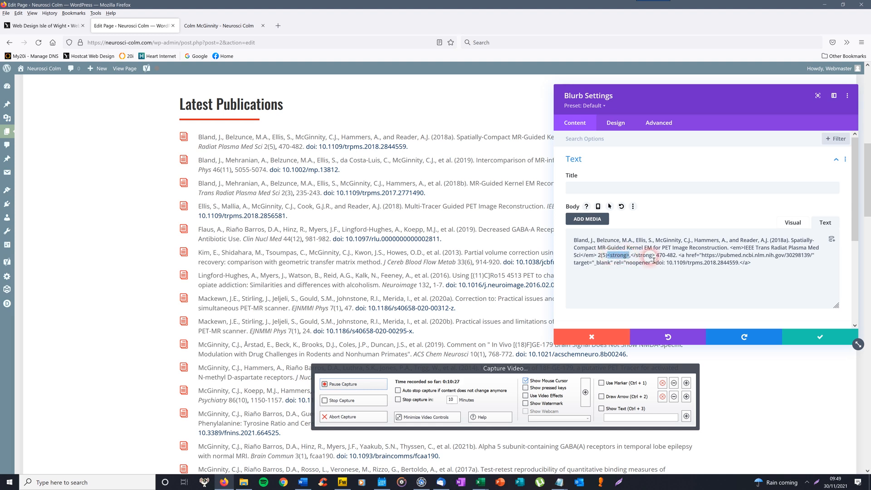
double_click(737, 248)
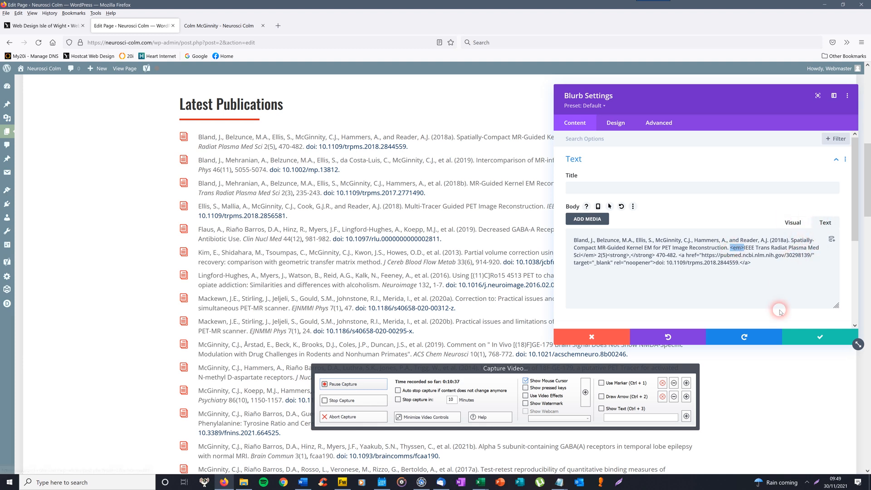
click(811, 338)
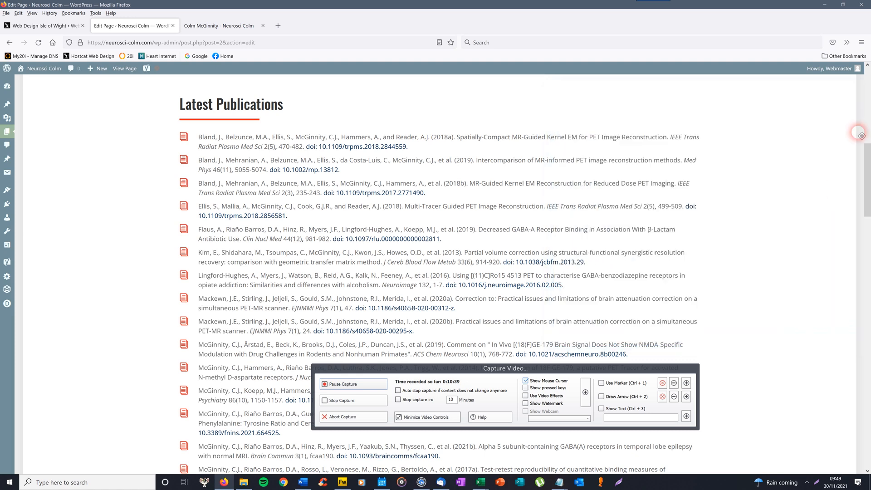
- Duplicate the Taylor et al. 2010 reference and open the copy's Blurb Settings
scroll(866, 176, down, 2)
drag(866, 175, 866, 254)
mouse_move(367, 237)
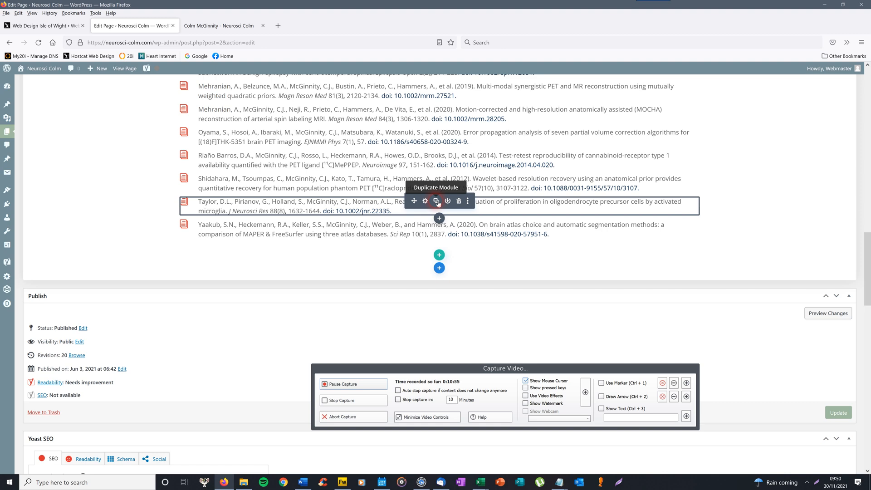
click(437, 201)
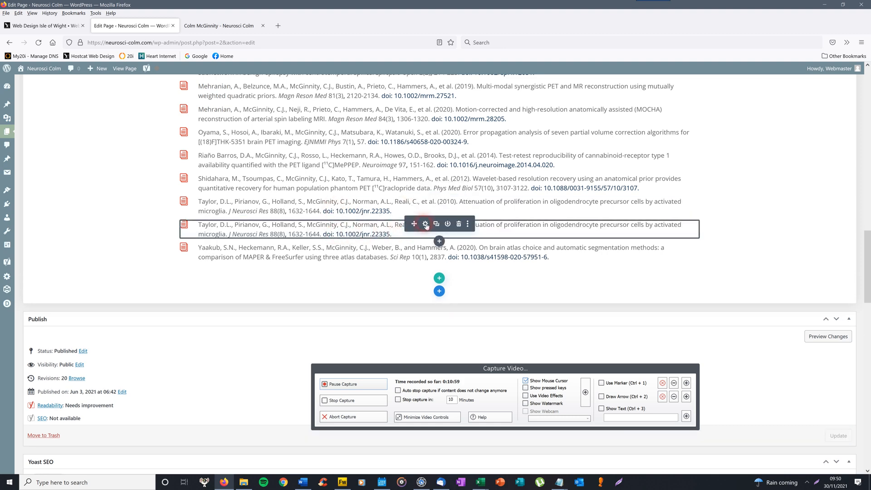
click(425, 224)
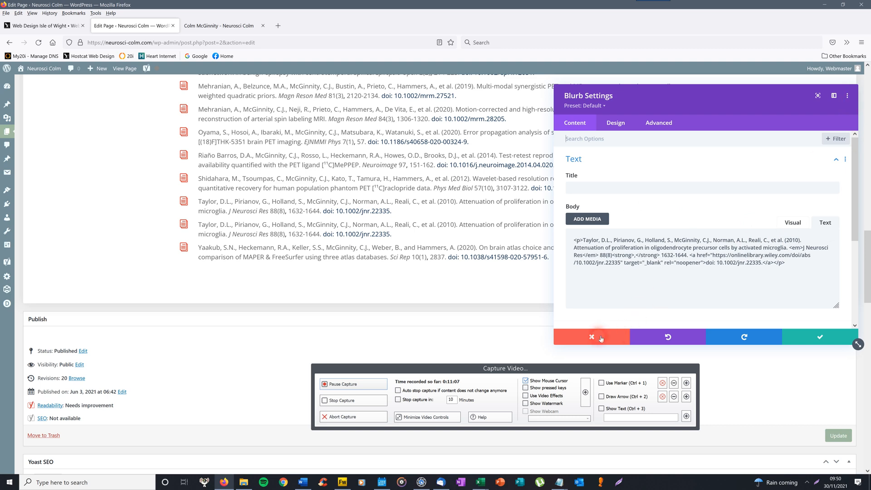
- Cancel the copy's settings and delete the duplicate Taylor et al. 2010 reference
click(600, 339)
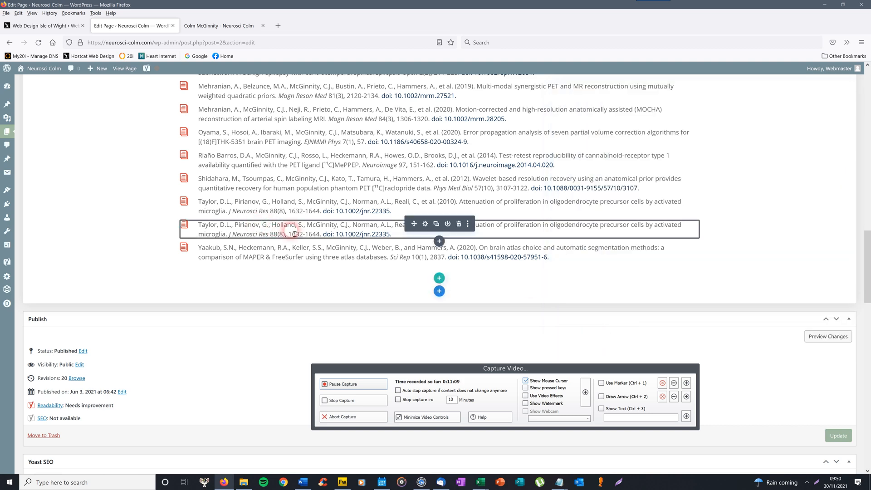
click(460, 224)
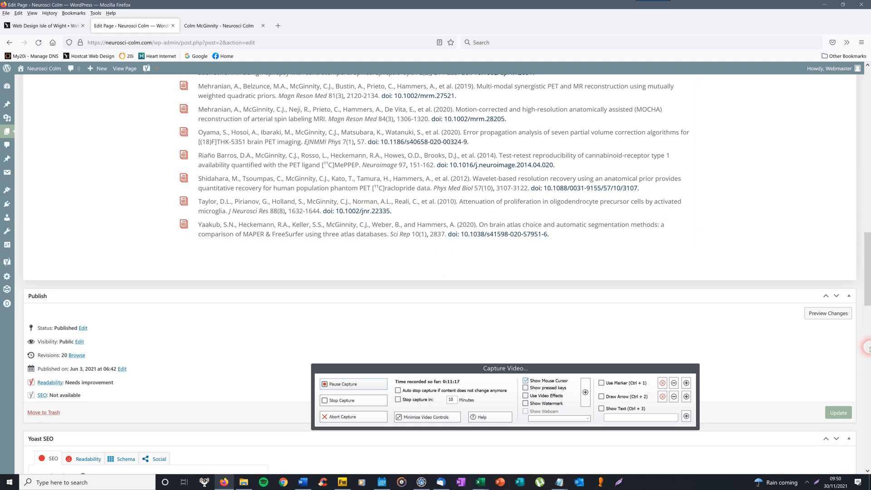
drag(867, 304, 867, 132)
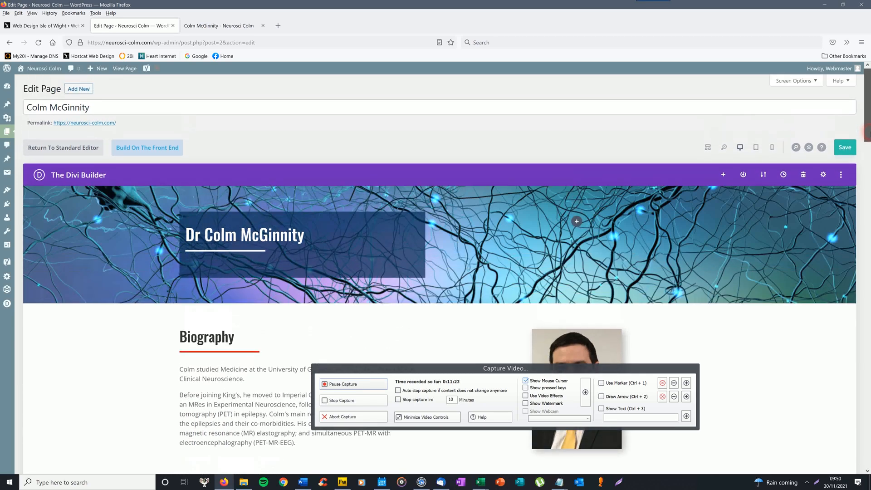
- Save the Colm McGinnity front page and switch to the live site's tab
click(845, 147)
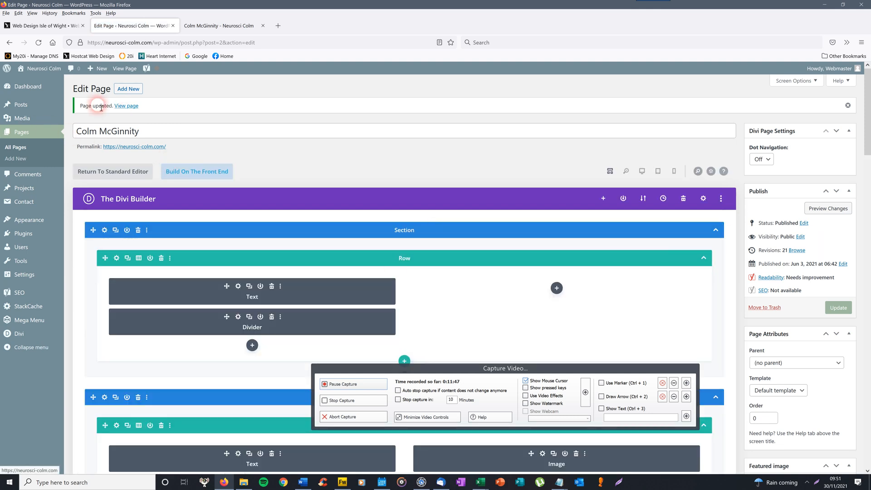
click(245, 26)
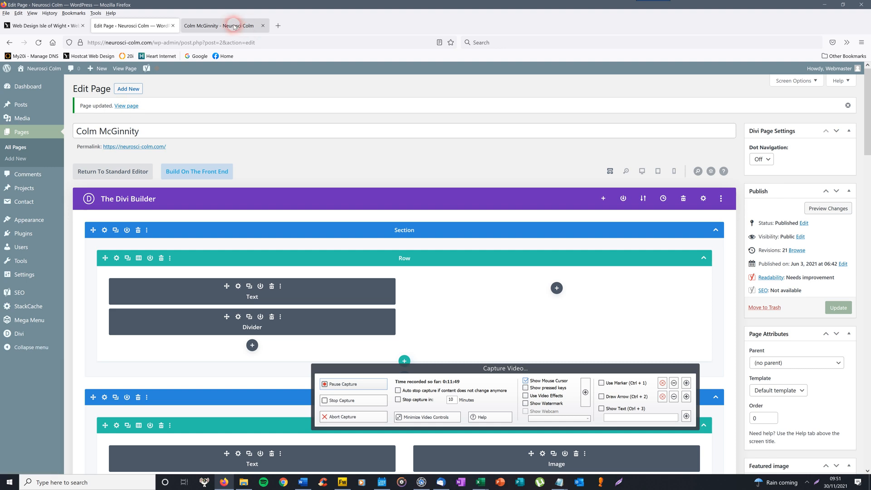
- Reload the live front page, then return to WordPress's All Pages list
click(39, 43)
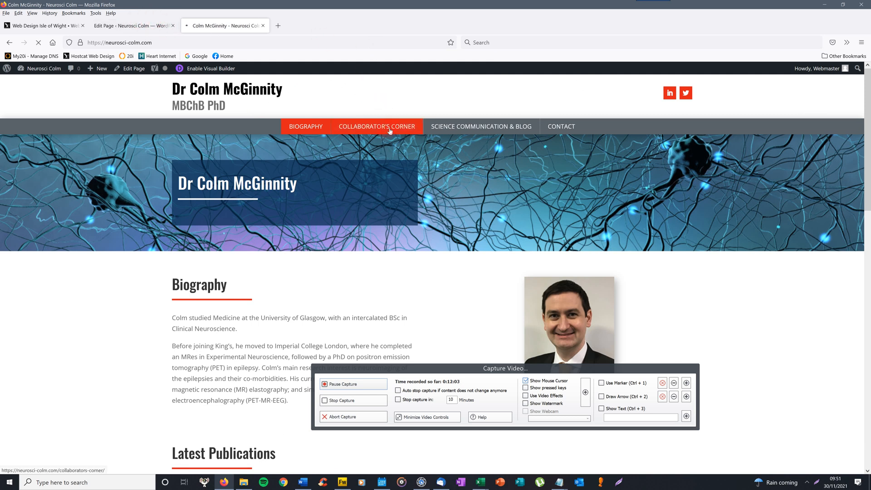
click(155, 26)
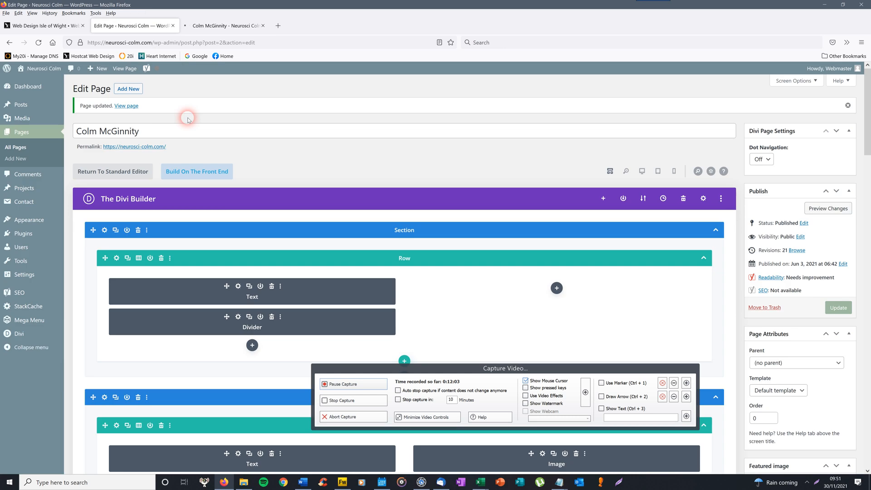
click(20, 149)
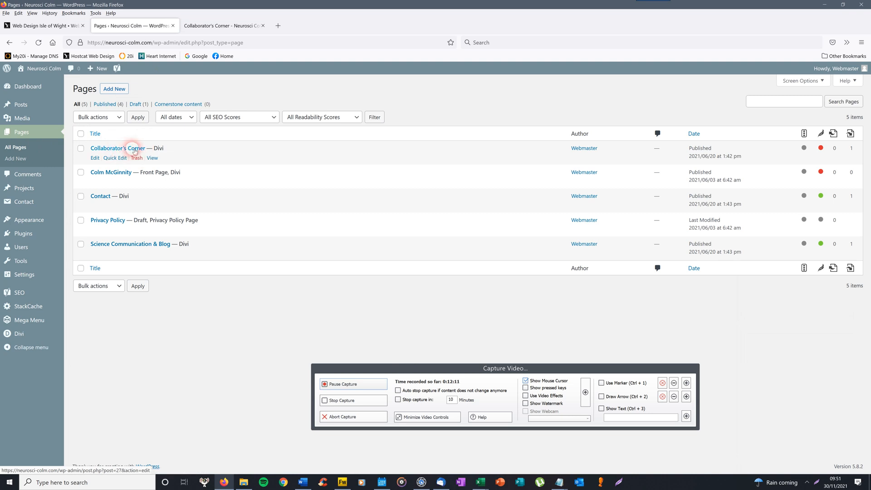
- Check the live Collaborator's Corner page, then view its editor in Desktop View
click(232, 25)
drag(867, 133, 866, 183)
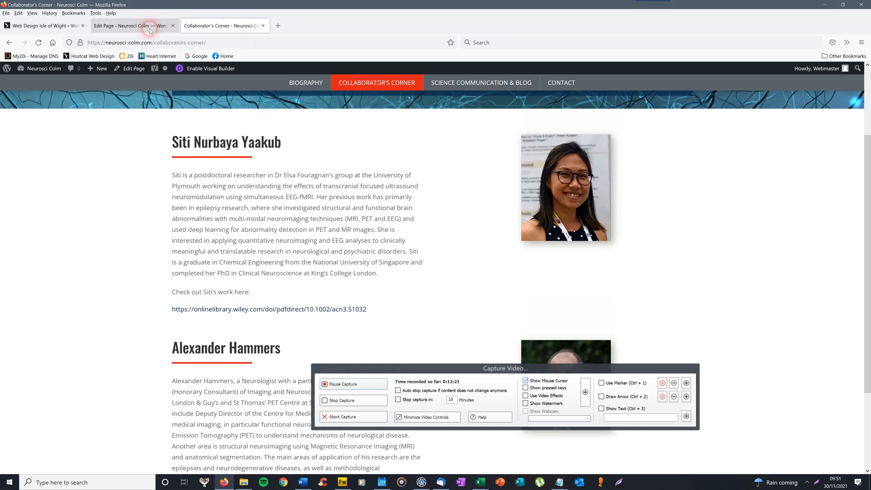
click(134, 25)
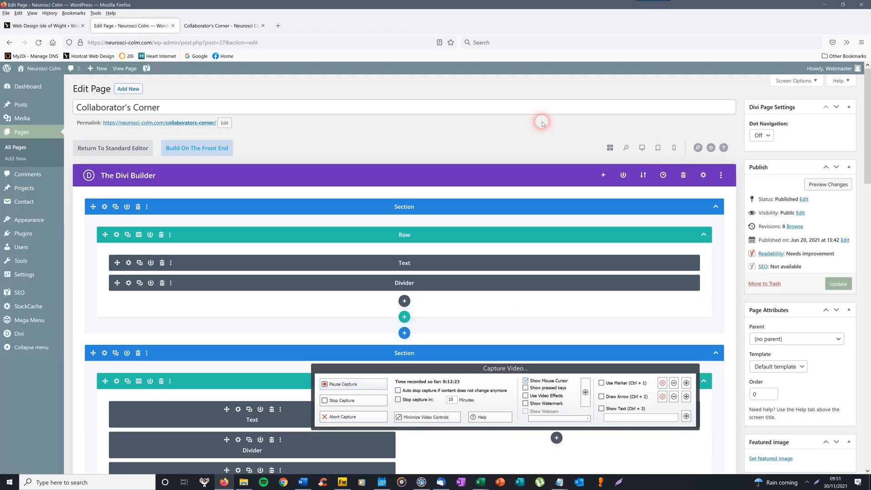
click(646, 150)
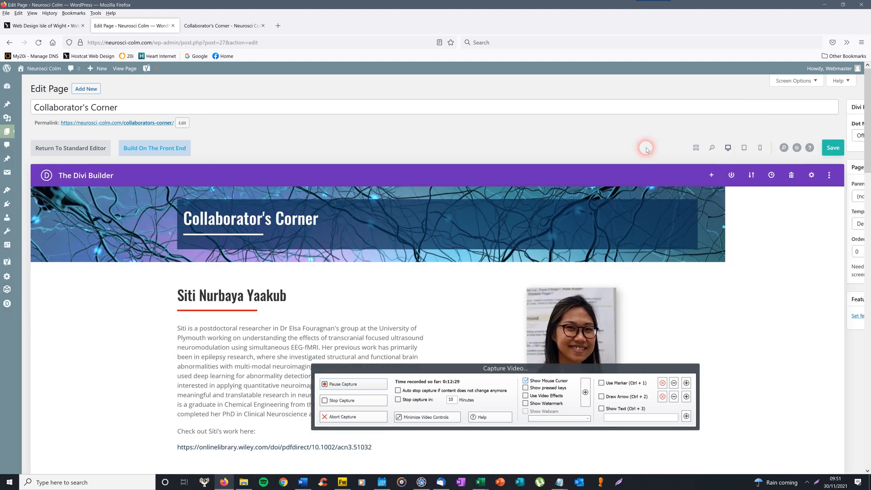
drag(868, 102, 867, 172)
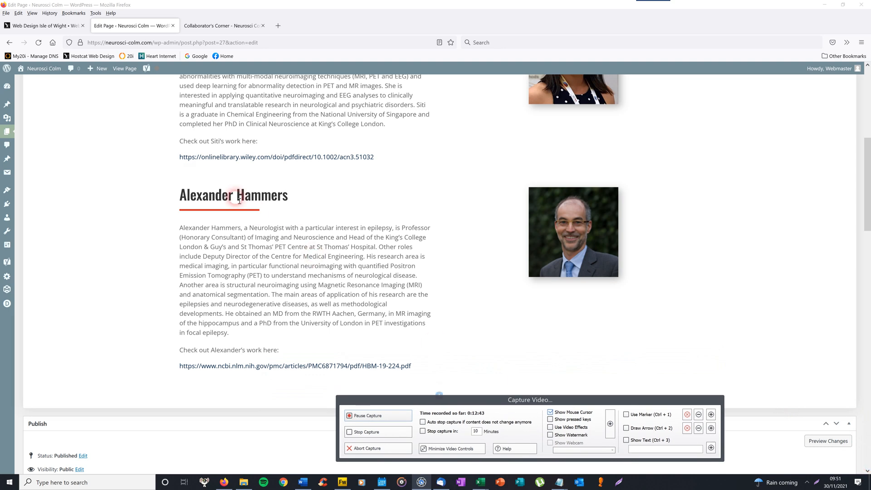
mouse_move(201, 175)
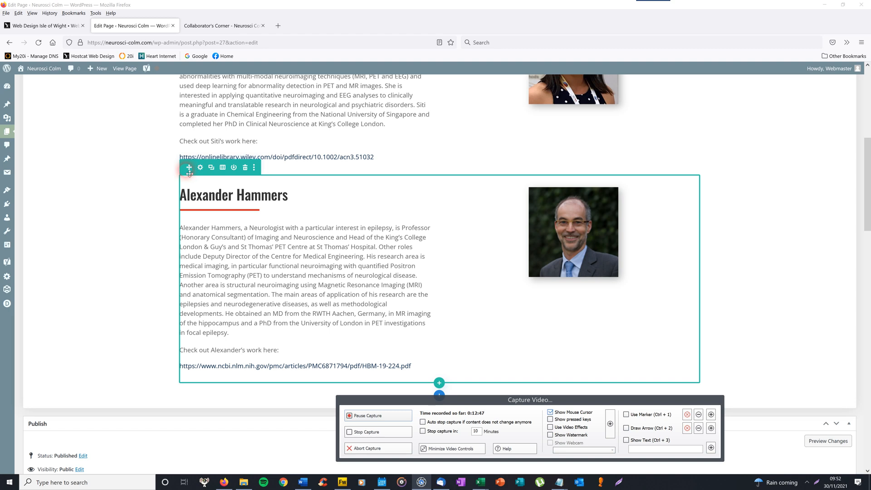
click(212, 167)
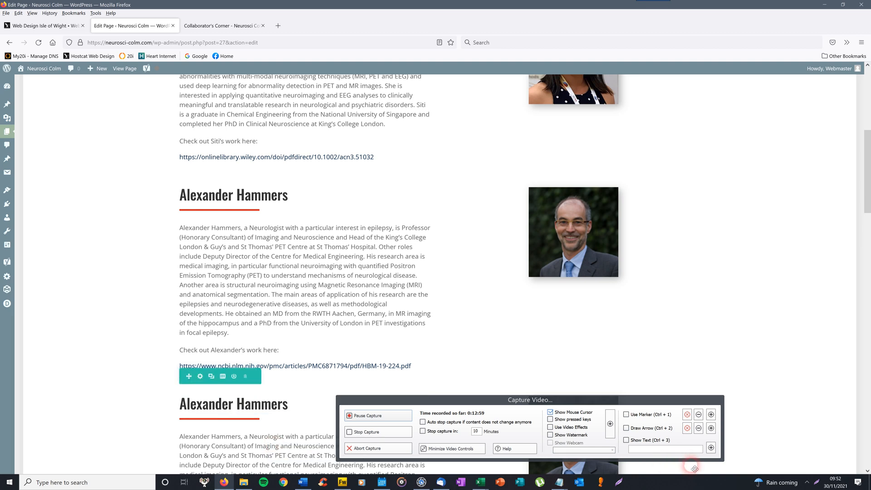
click(245, 376)
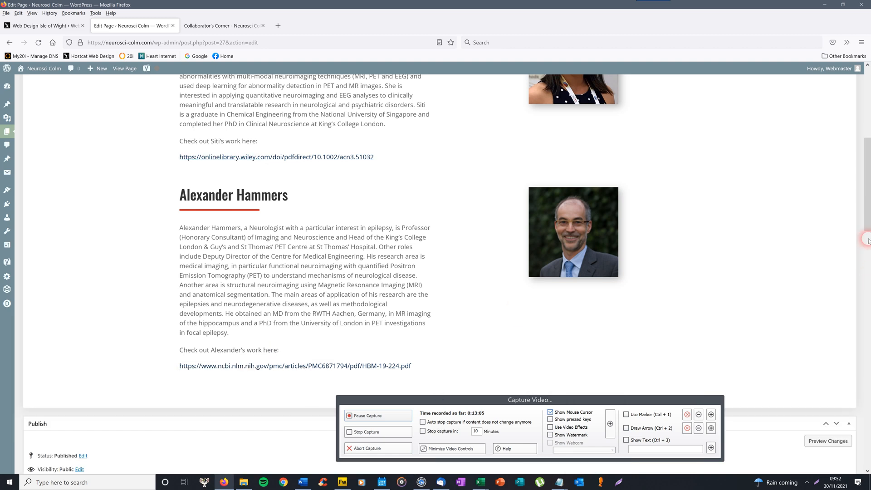
drag(864, 201, 867, 96)
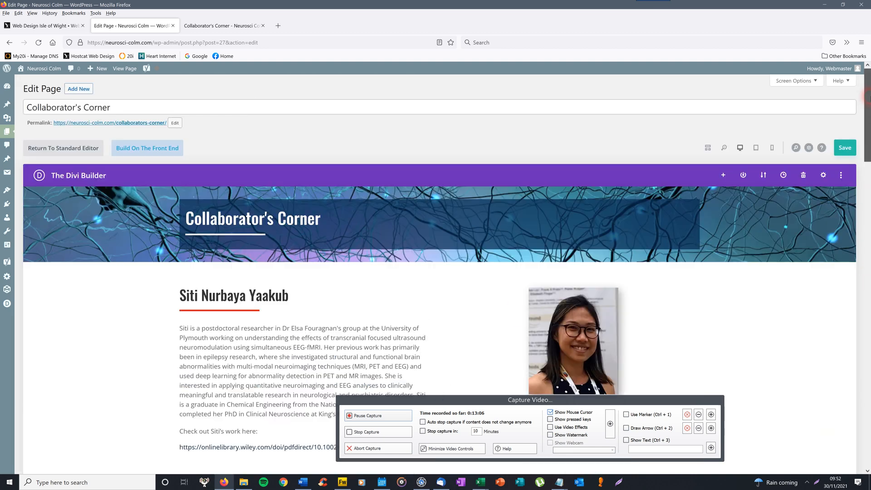
- Save Collaborator's Corner, then open the live Science Communication & Blog page from the site menu
click(849, 146)
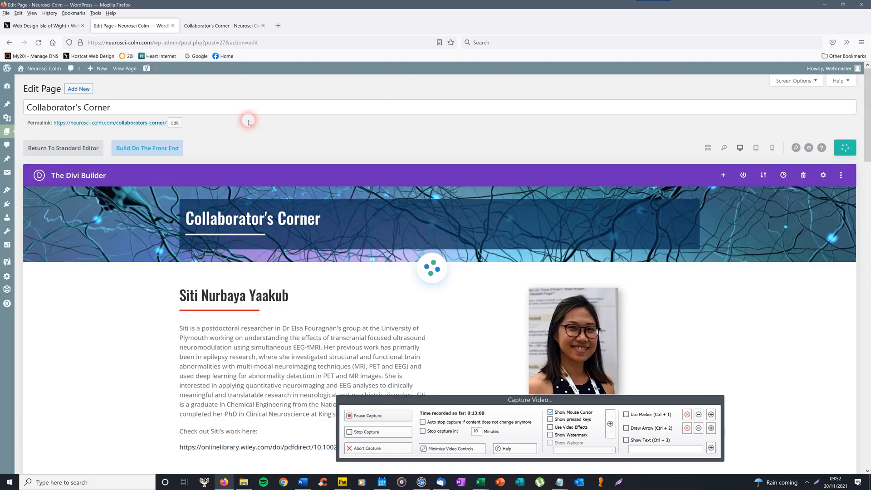
click(219, 26)
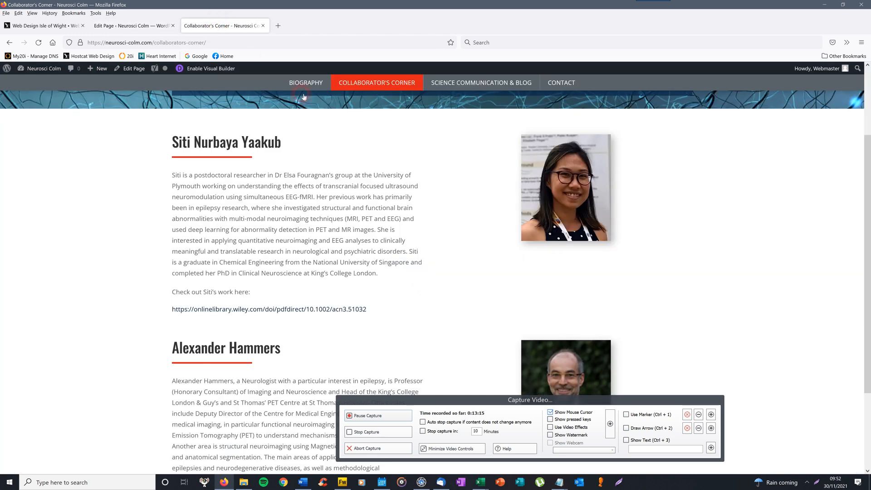
drag(867, 175, 870, 95)
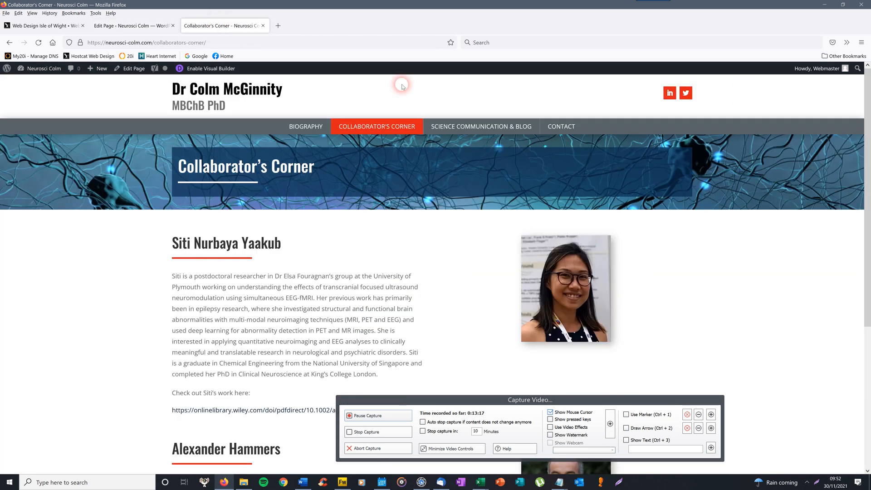
click(501, 129)
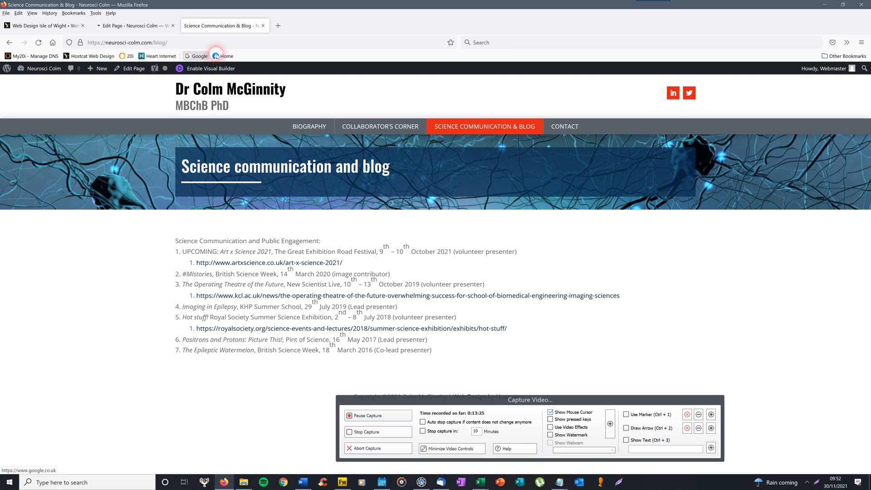
- Open Science Communication & Blog from All Pages in Divi Builder with desktop preview
click(142, 26)
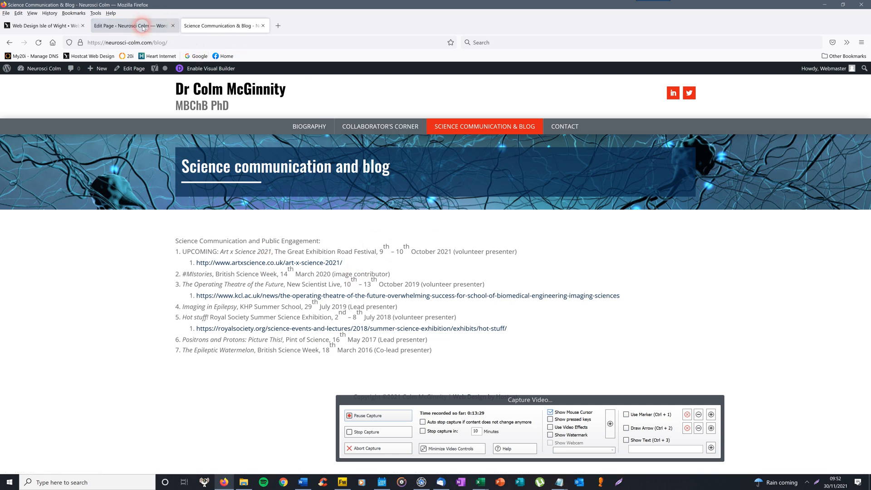
click(145, 27)
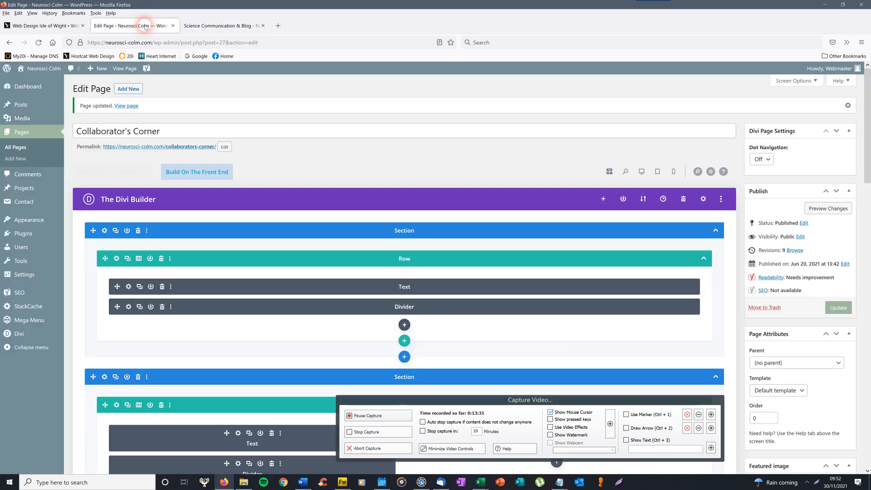
click(16, 150)
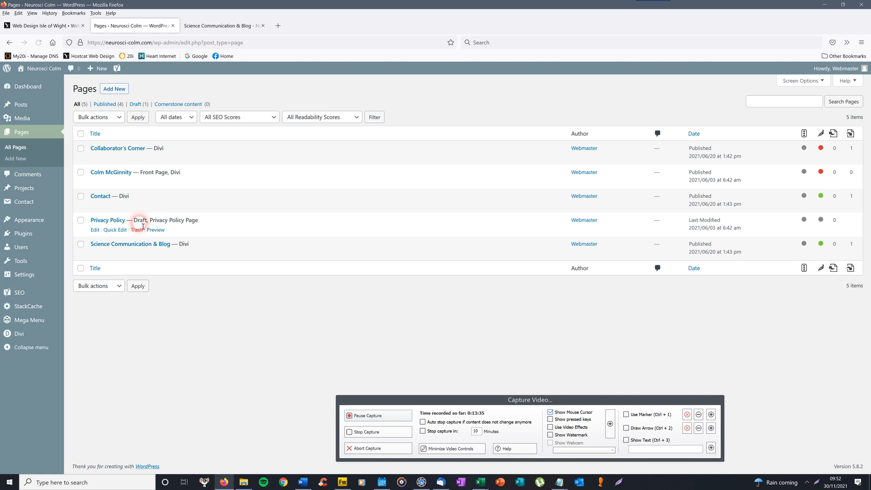
click(136, 245)
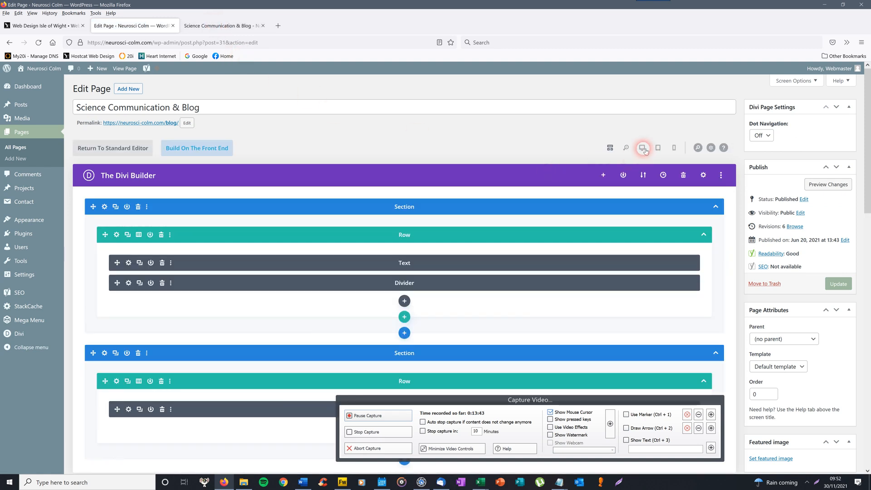
click(642, 148)
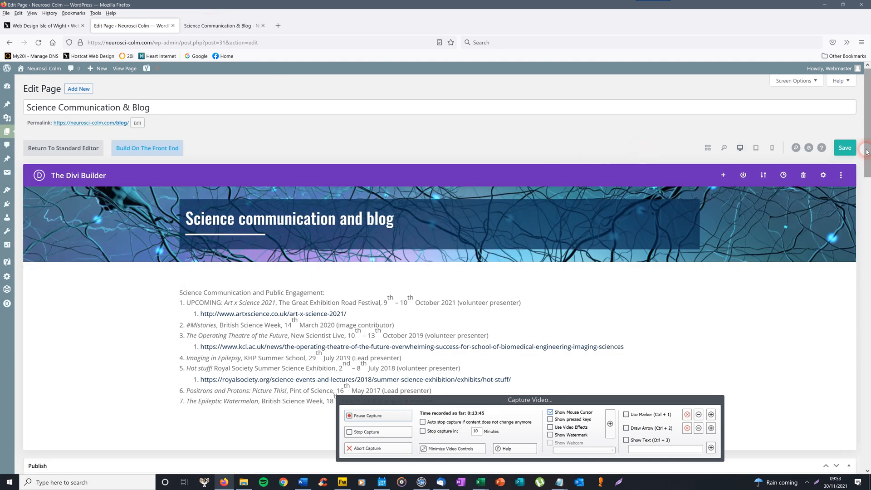
- Open and close the engagement list Text module settings unchanged, then scroll back up
scroll(236, 201, down, 2)
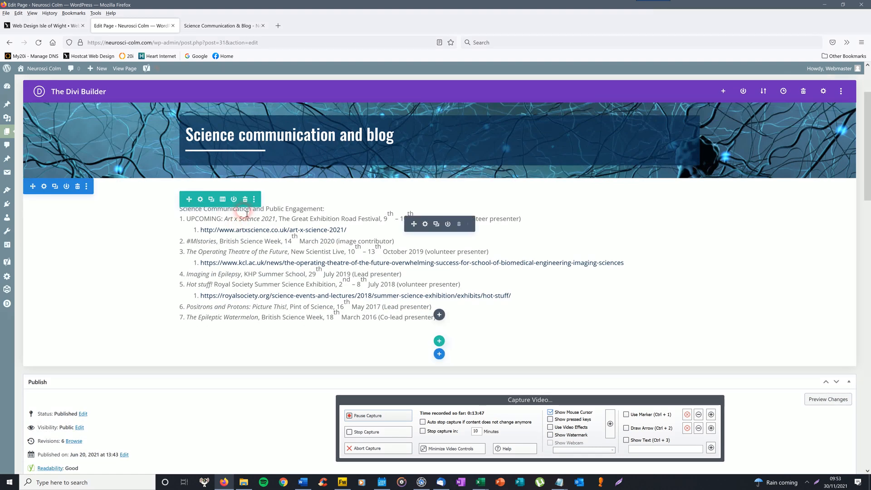
click(427, 225)
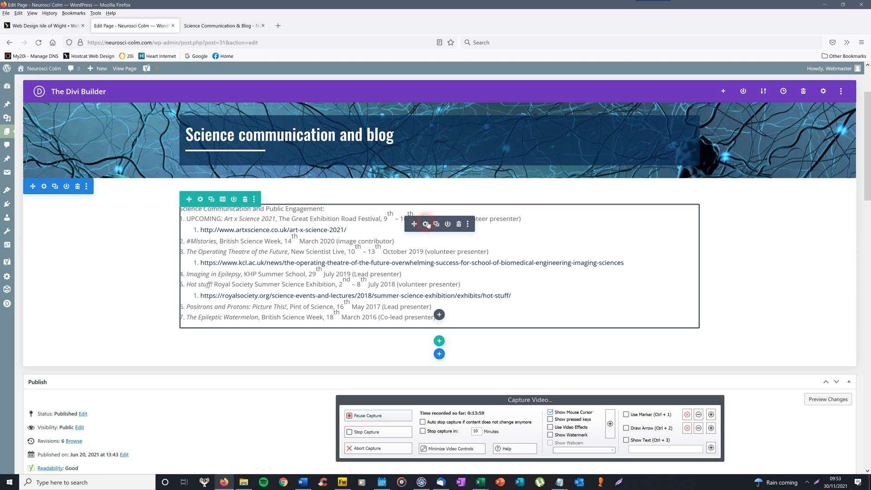
click(427, 225)
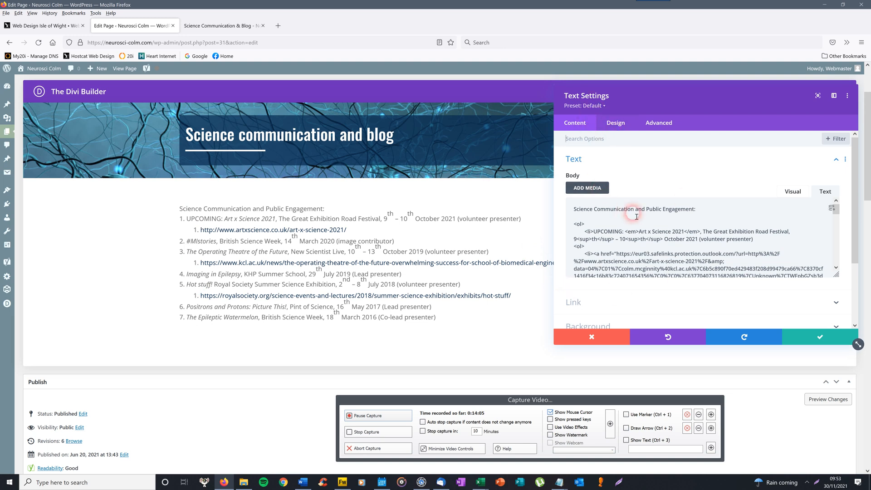
click(818, 336)
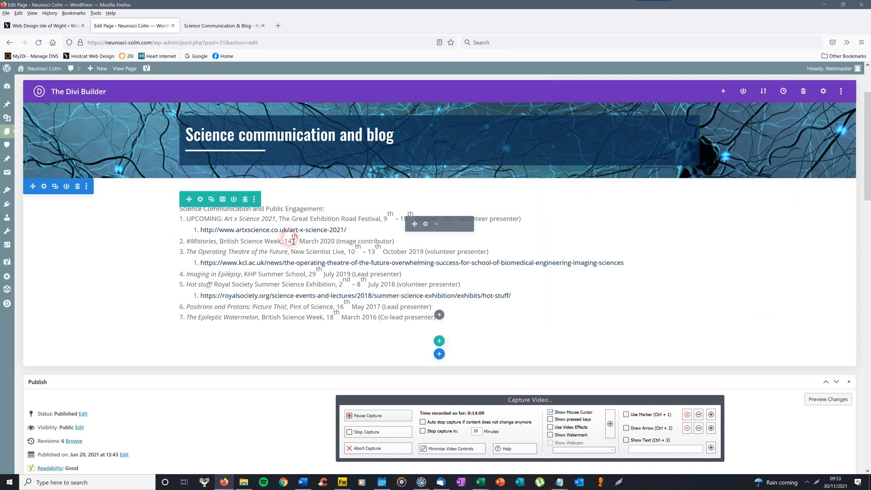
drag(868, 144, 869, 118)
- Save the Science Communication & Blog page and check its heading on the live site
click(844, 148)
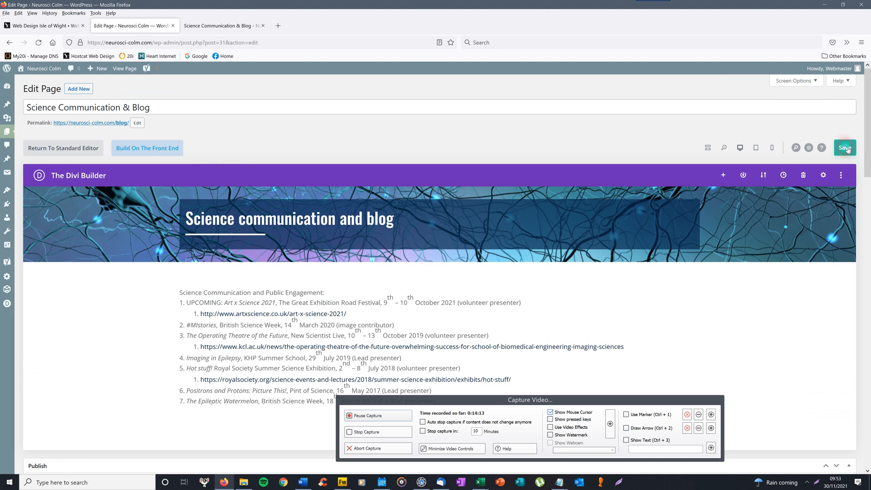
click(225, 25)
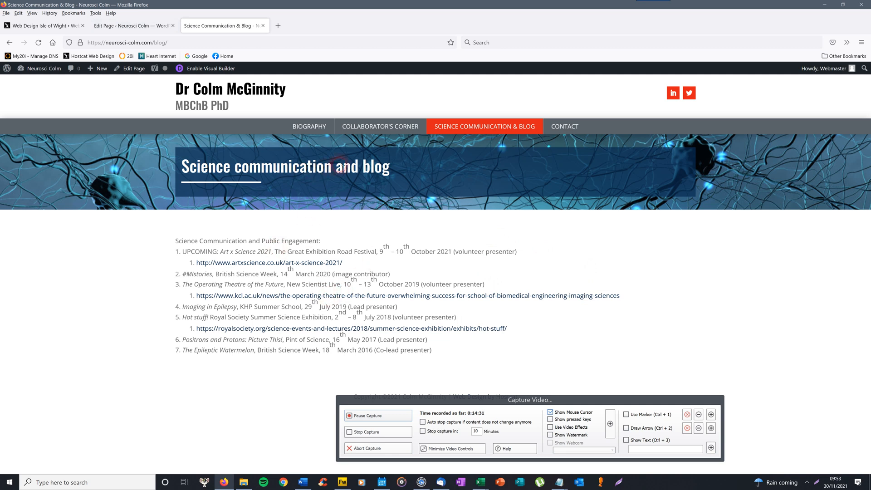
drag(331, 170, 185, 165)
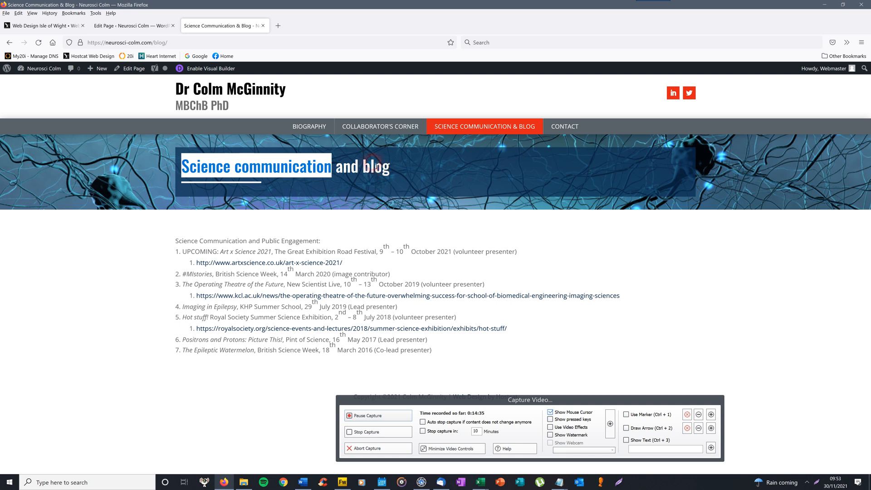
drag(392, 171, 327, 173)
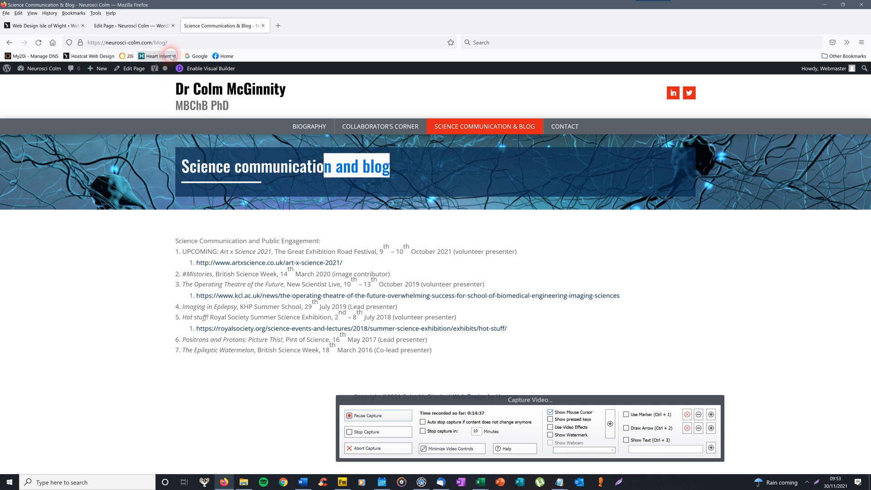
- Return to the page editor and open the Posts list, which shows no posts
click(158, 26)
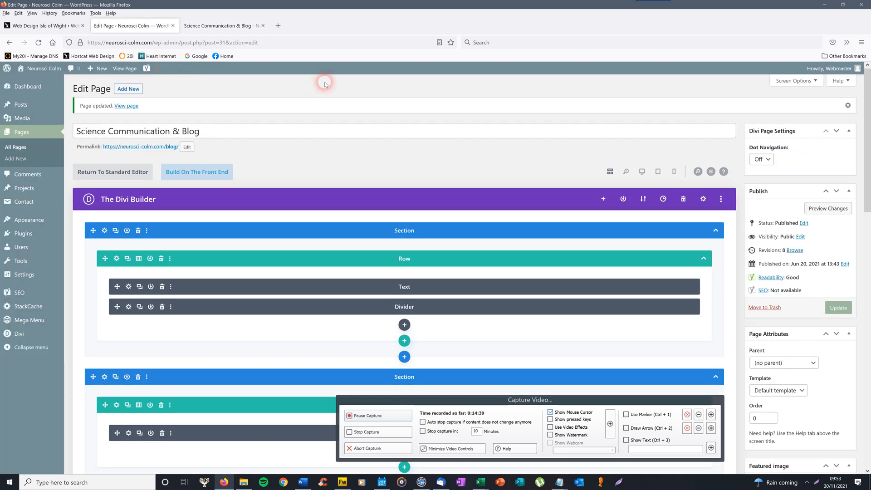
mouse_move(20, 108)
click(25, 105)
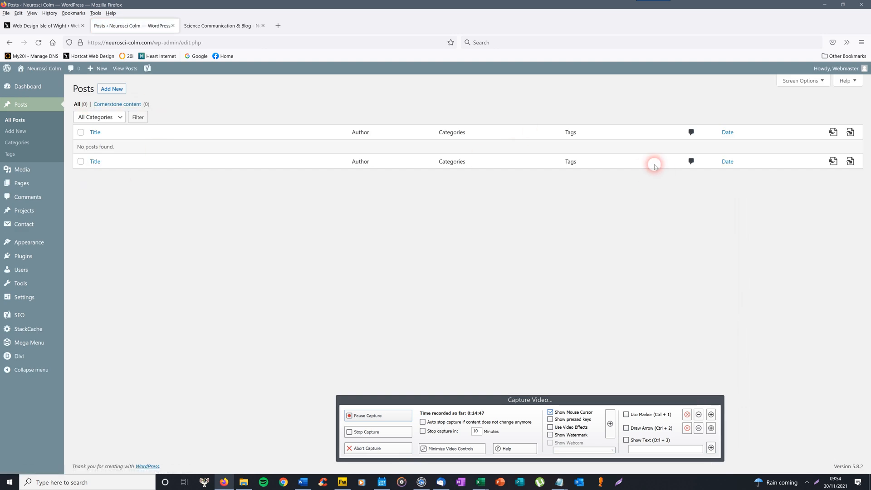
- Glance at the live page again, then log out of the WordPress admin from the Howdy menu
click(230, 26)
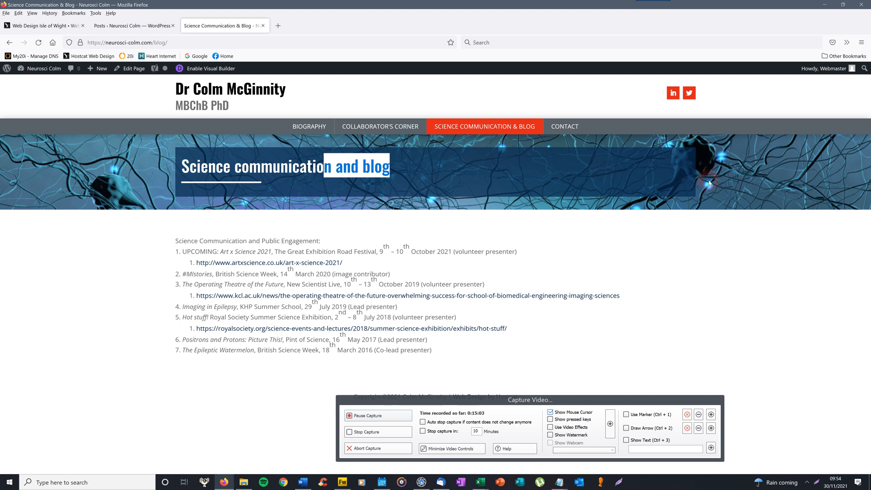
click(140, 26)
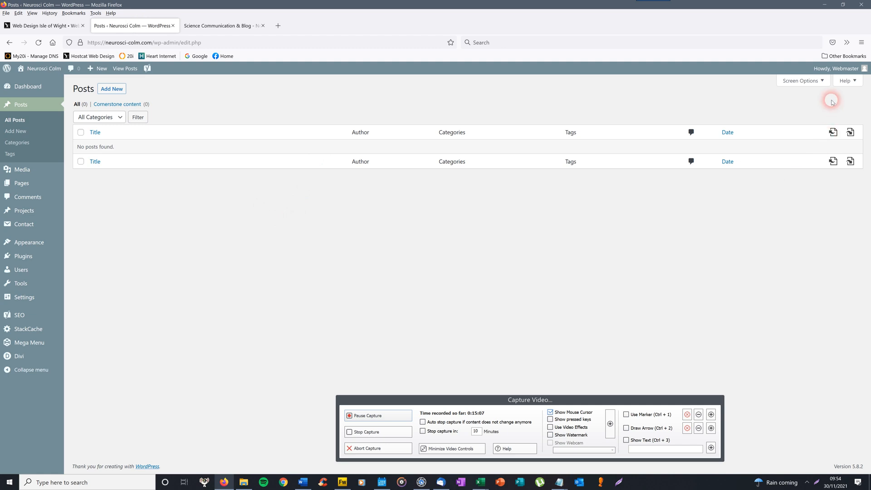
mouse_move(839, 68)
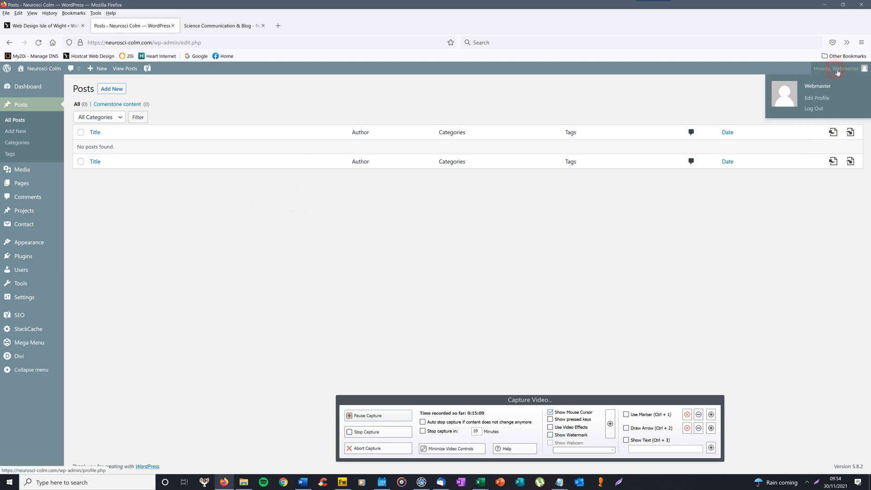
click(815, 111)
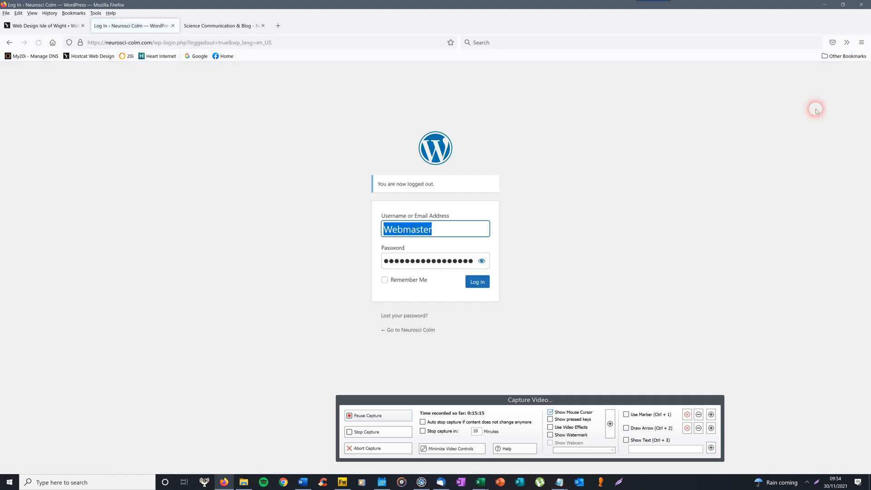
- Bring back the live Science Communication & Blog page and highlight its site title and subtitle
click(205, 26)
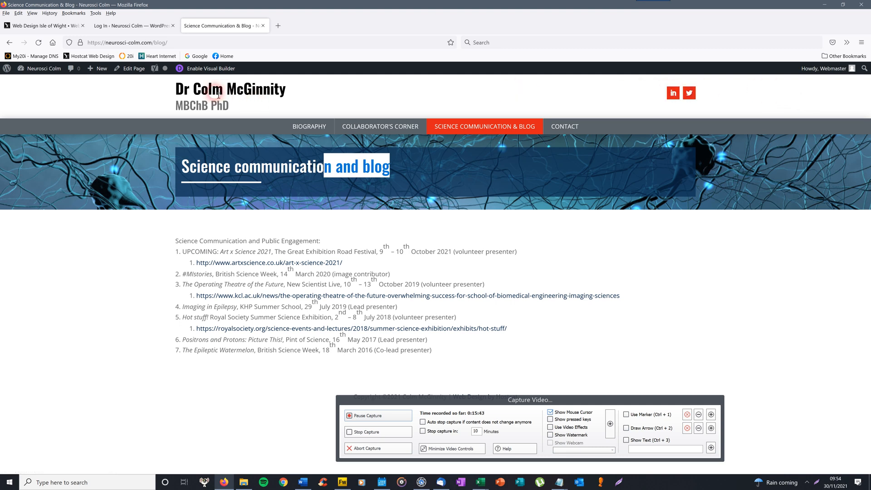
drag(223, 90, 181, 93)
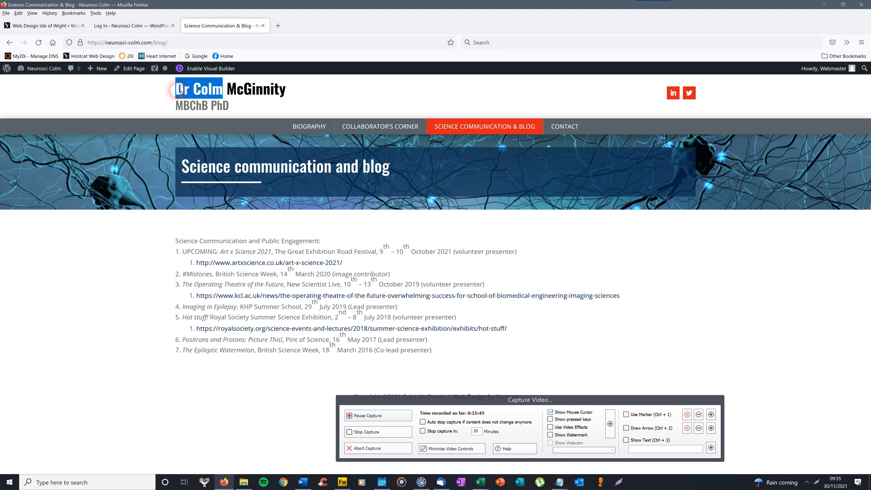
drag(254, 104, 181, 96)
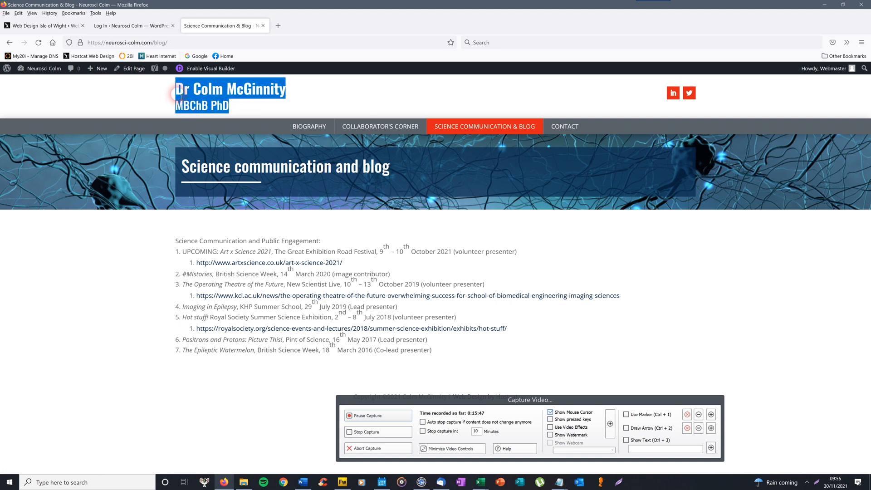